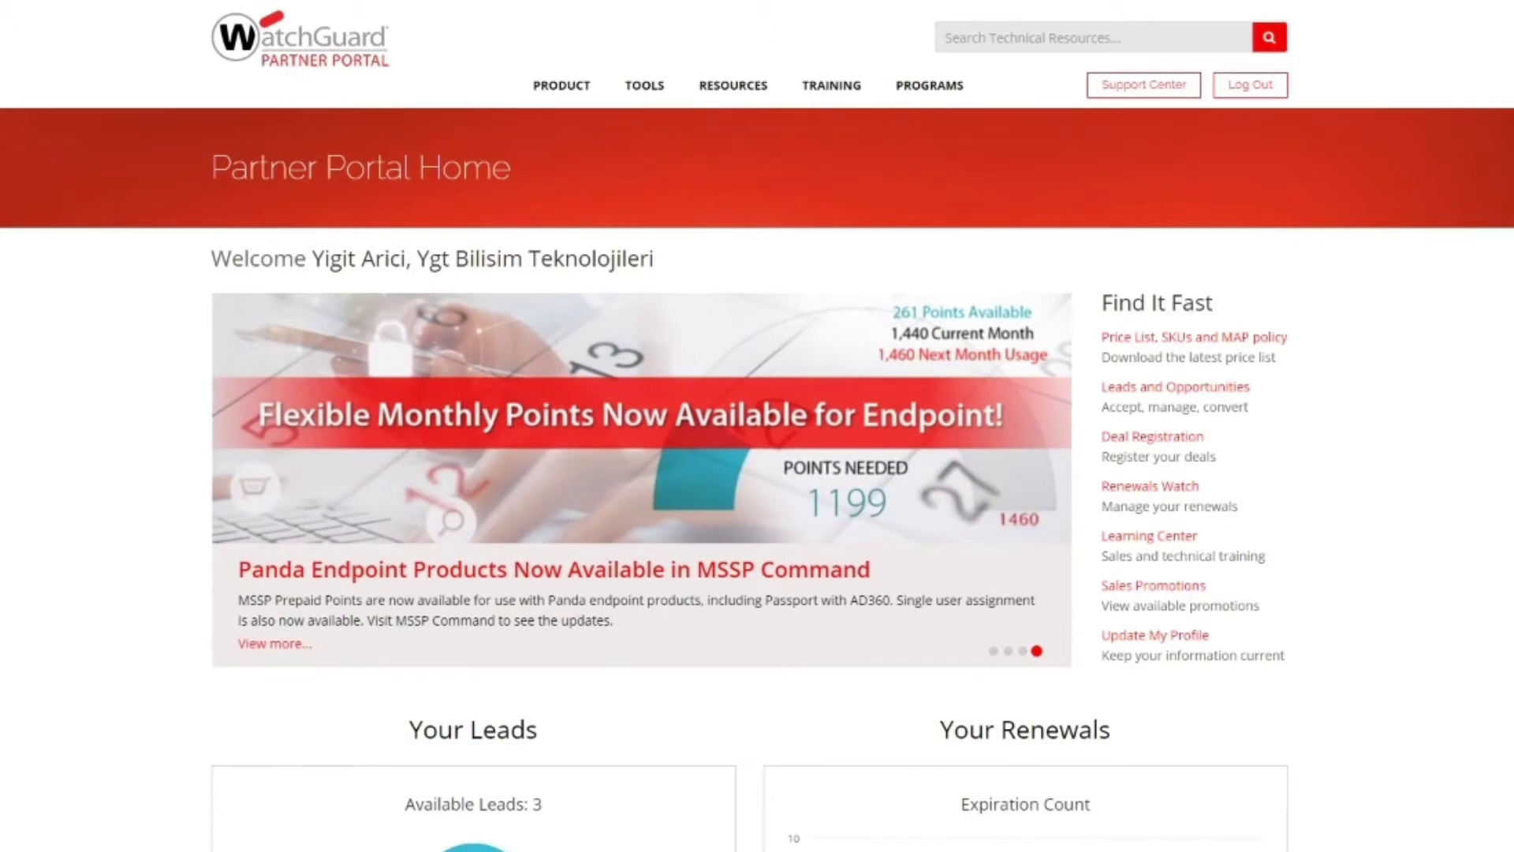
Step: Open a blank New Deal Registration form via Tools > Deal Registration and the Registration Form link
mouse_move(644, 85)
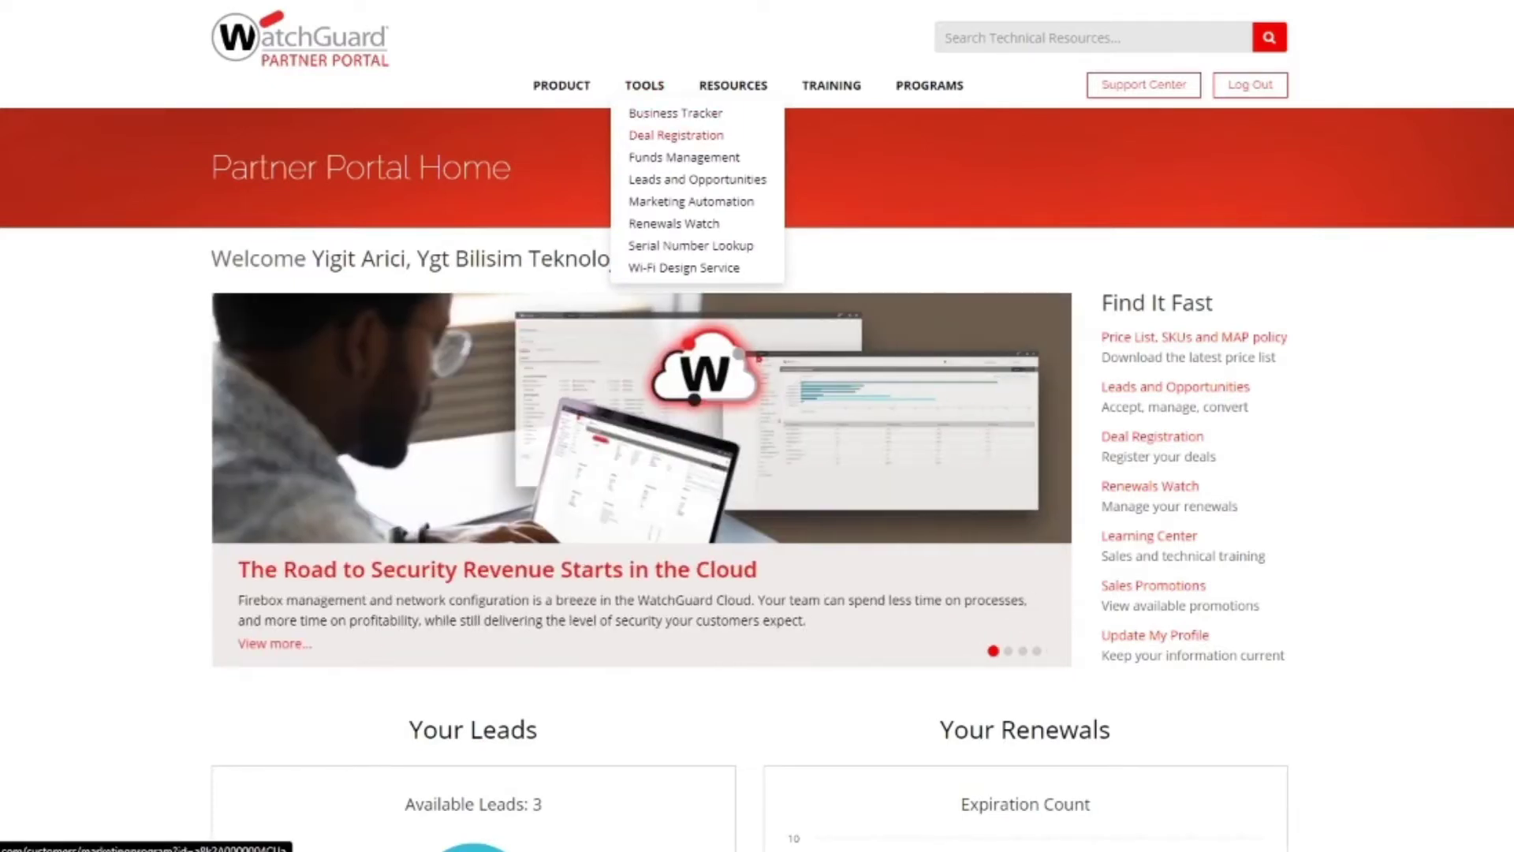
click(676, 135)
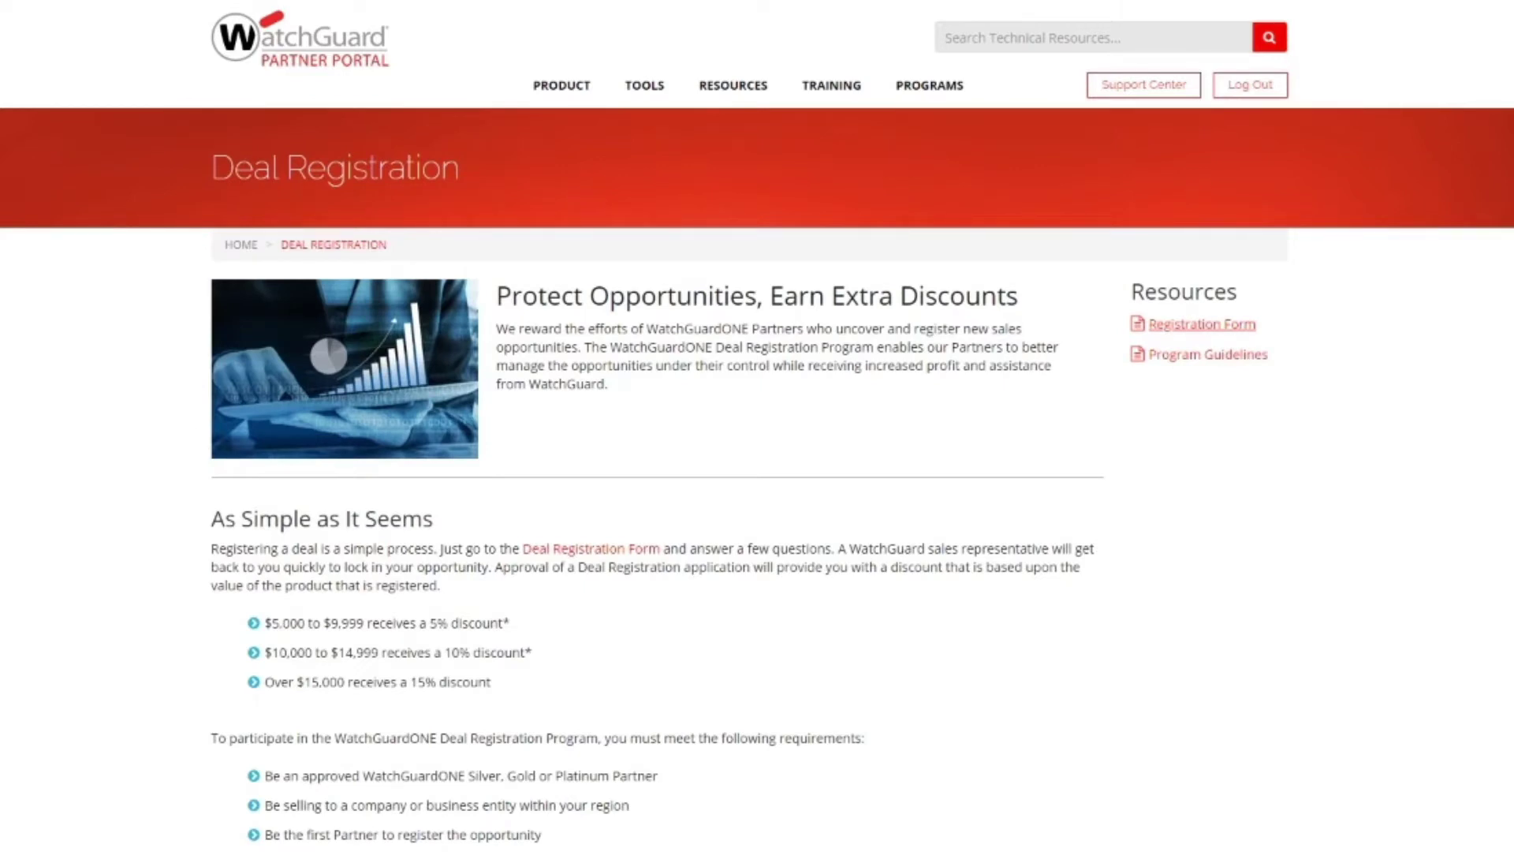
click(1202, 324)
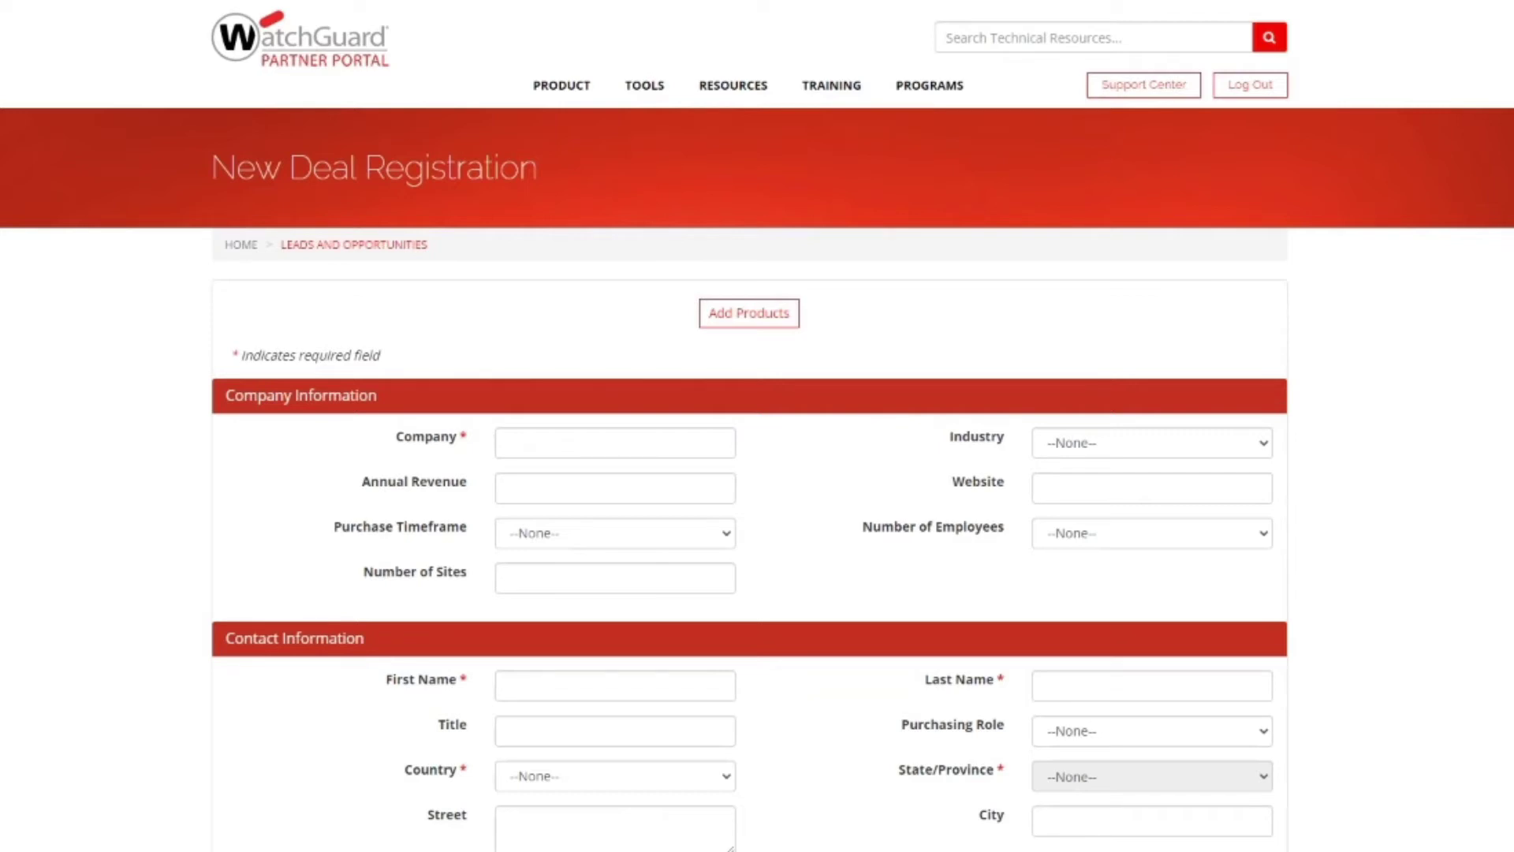
Step: Enter company name 'A Eğitim', industry Education and annual revenue 500000
key(Down)
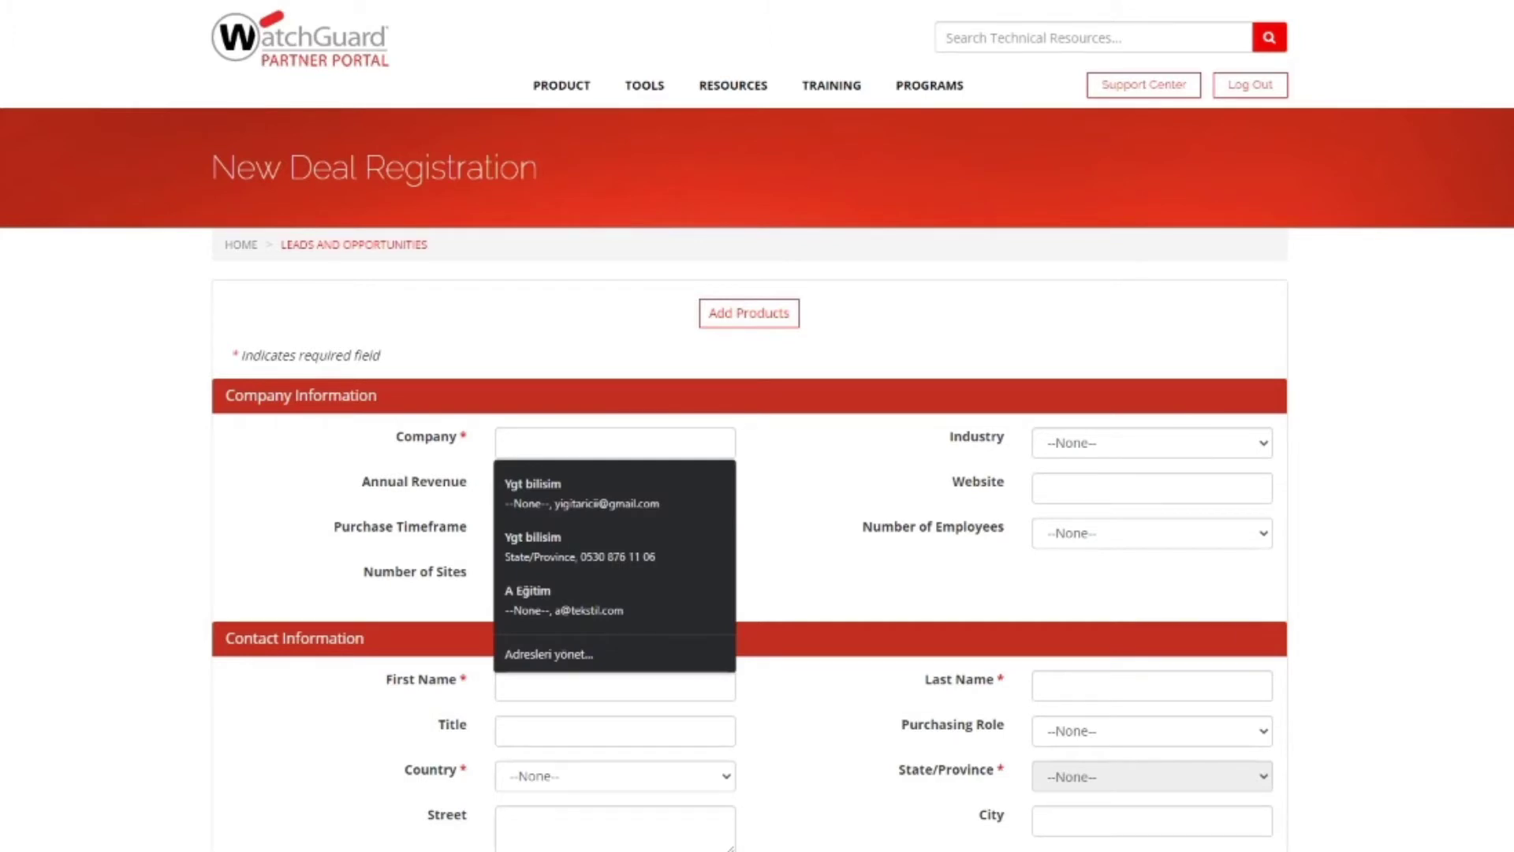
text(A Eğitim)
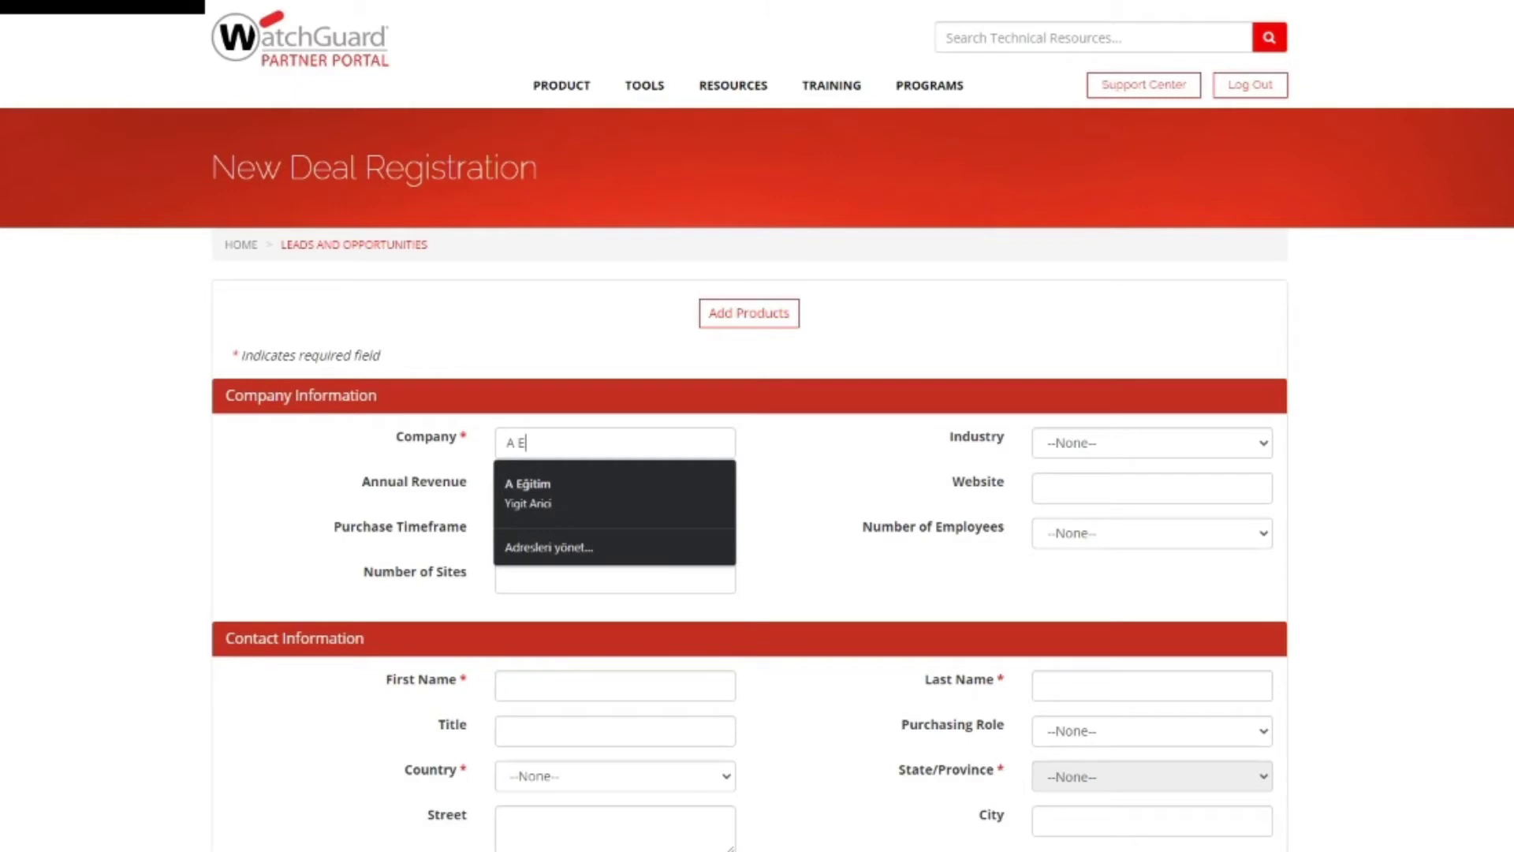
key(BackSpace)
key(BackSpace)
key(BackSpace)
key(BackSpace)
key(BackSpace)
text(ğitim)
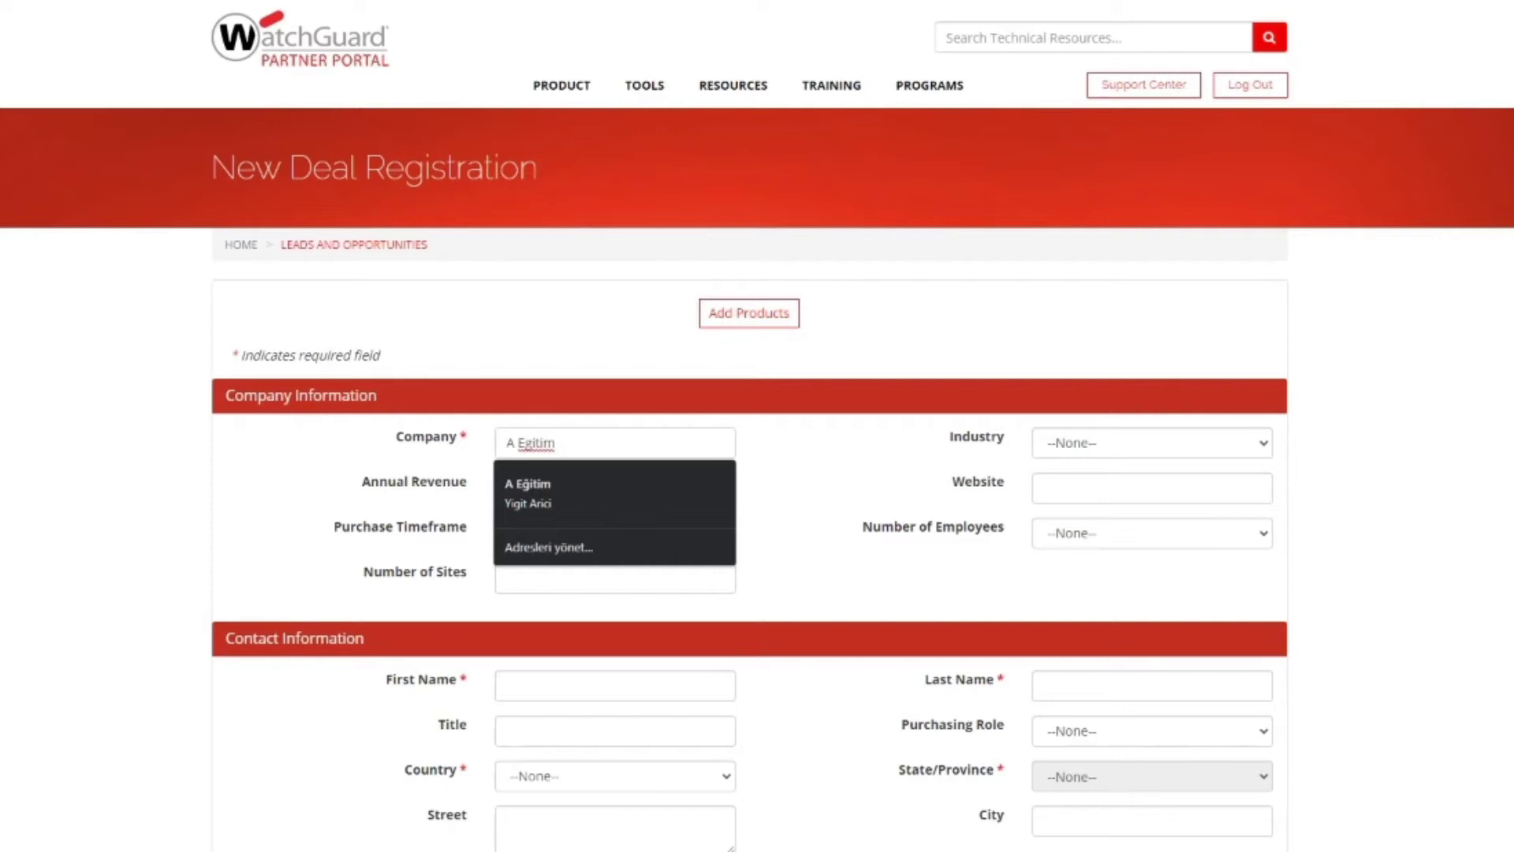
click(1151, 442)
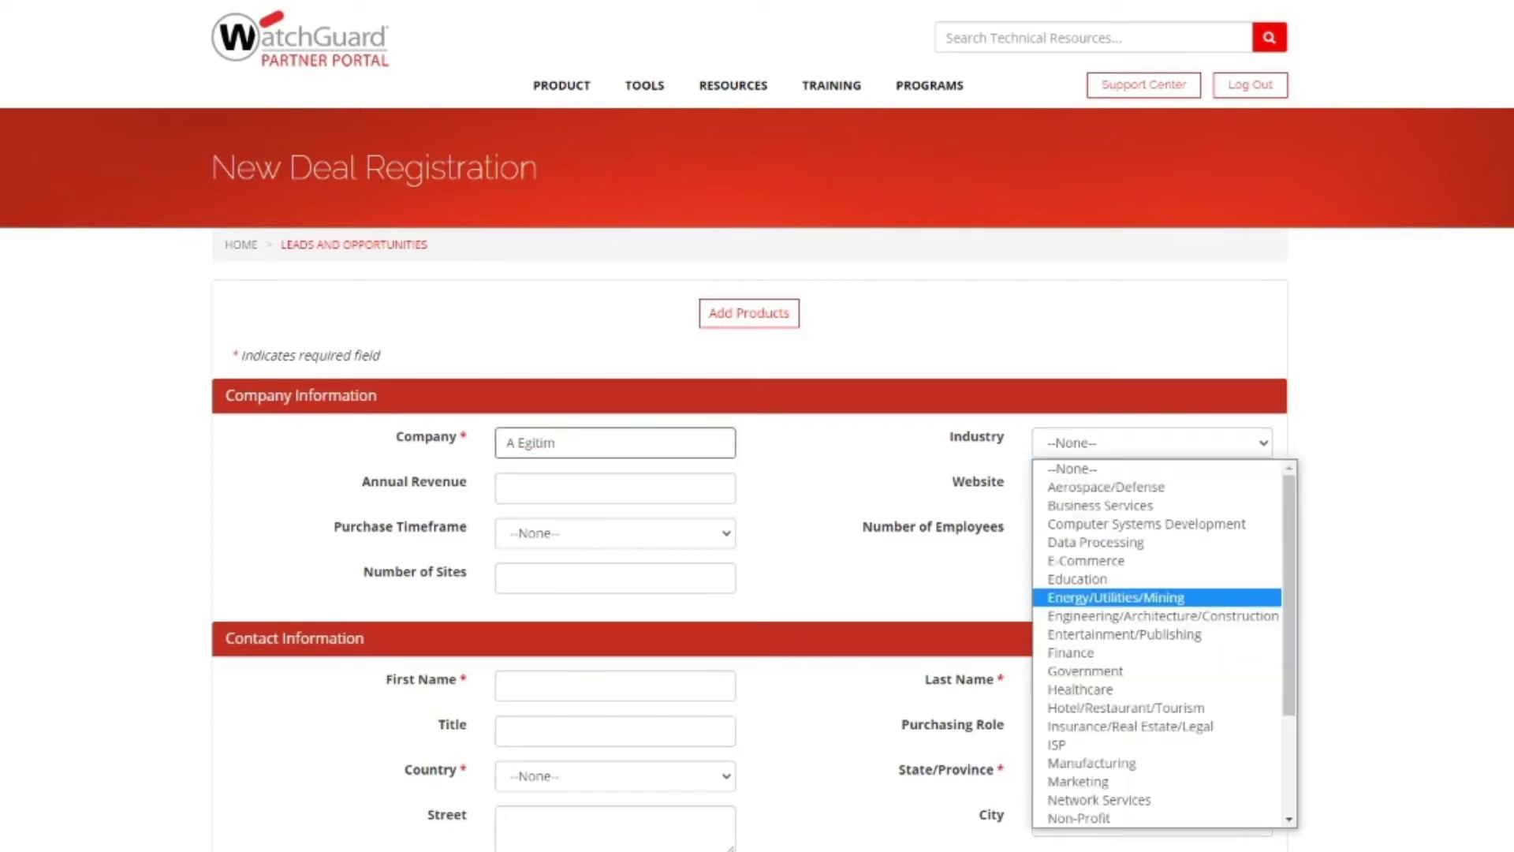
click(1078, 579)
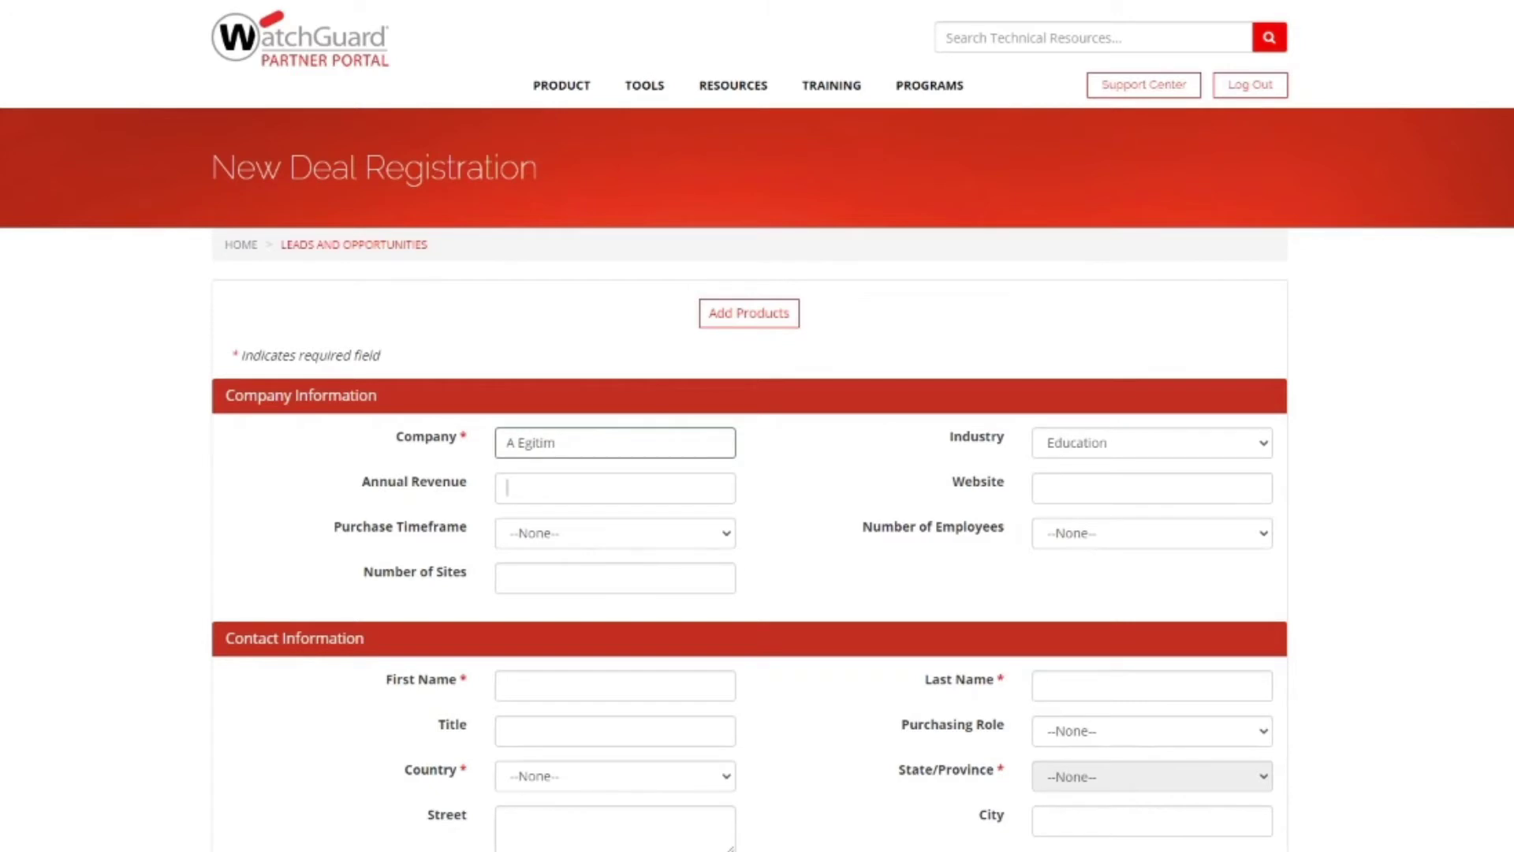
text(5)
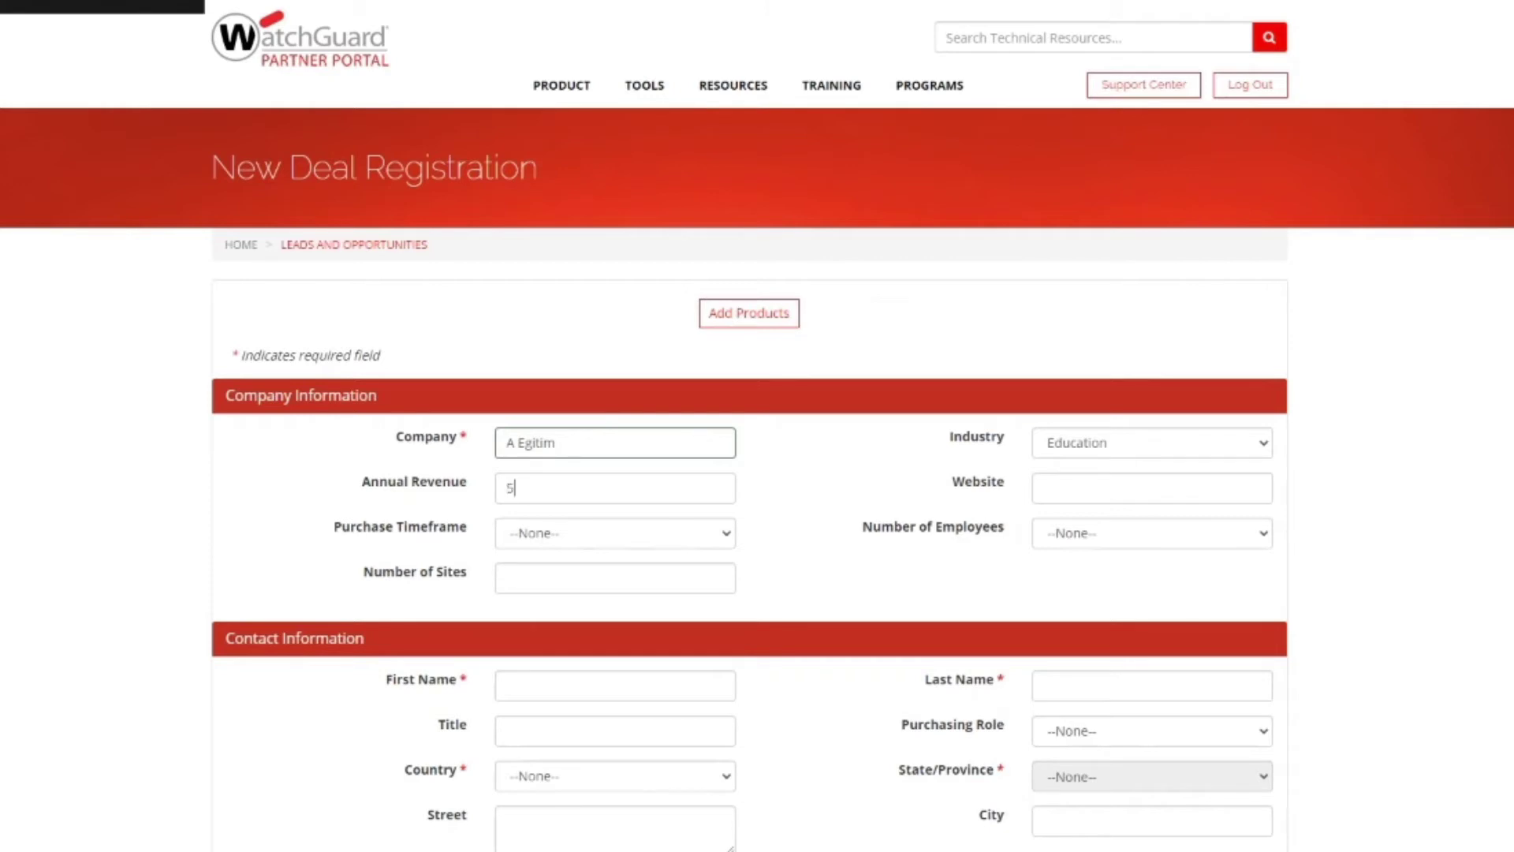
text(00000)
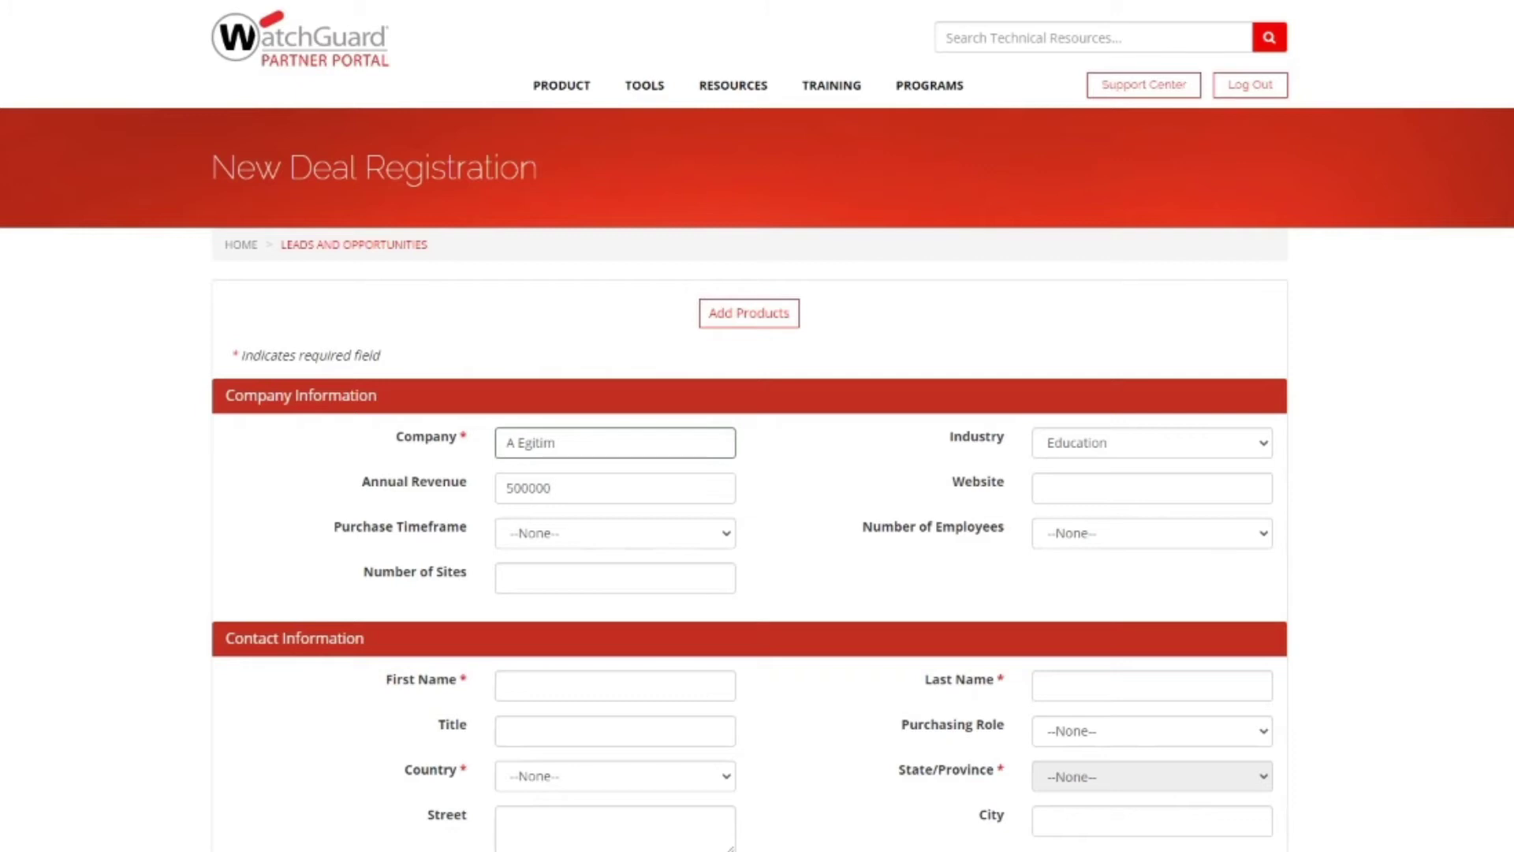
Step: Set the purchase timeframe to 0-30 days, leaving the employee count unchanged
click(615, 534)
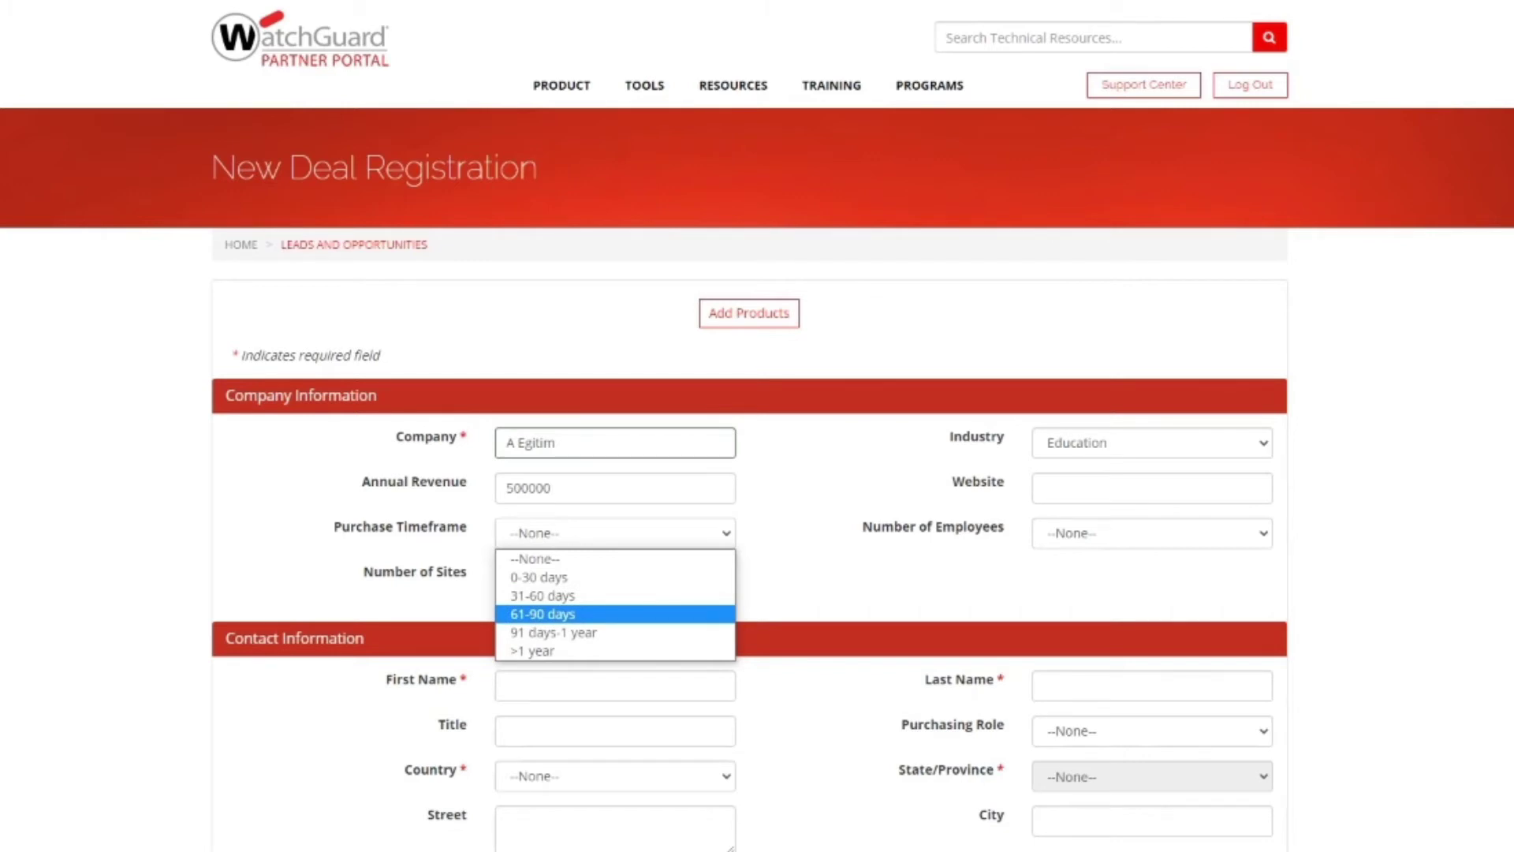
key(Up)
key(Up)
key(Return)
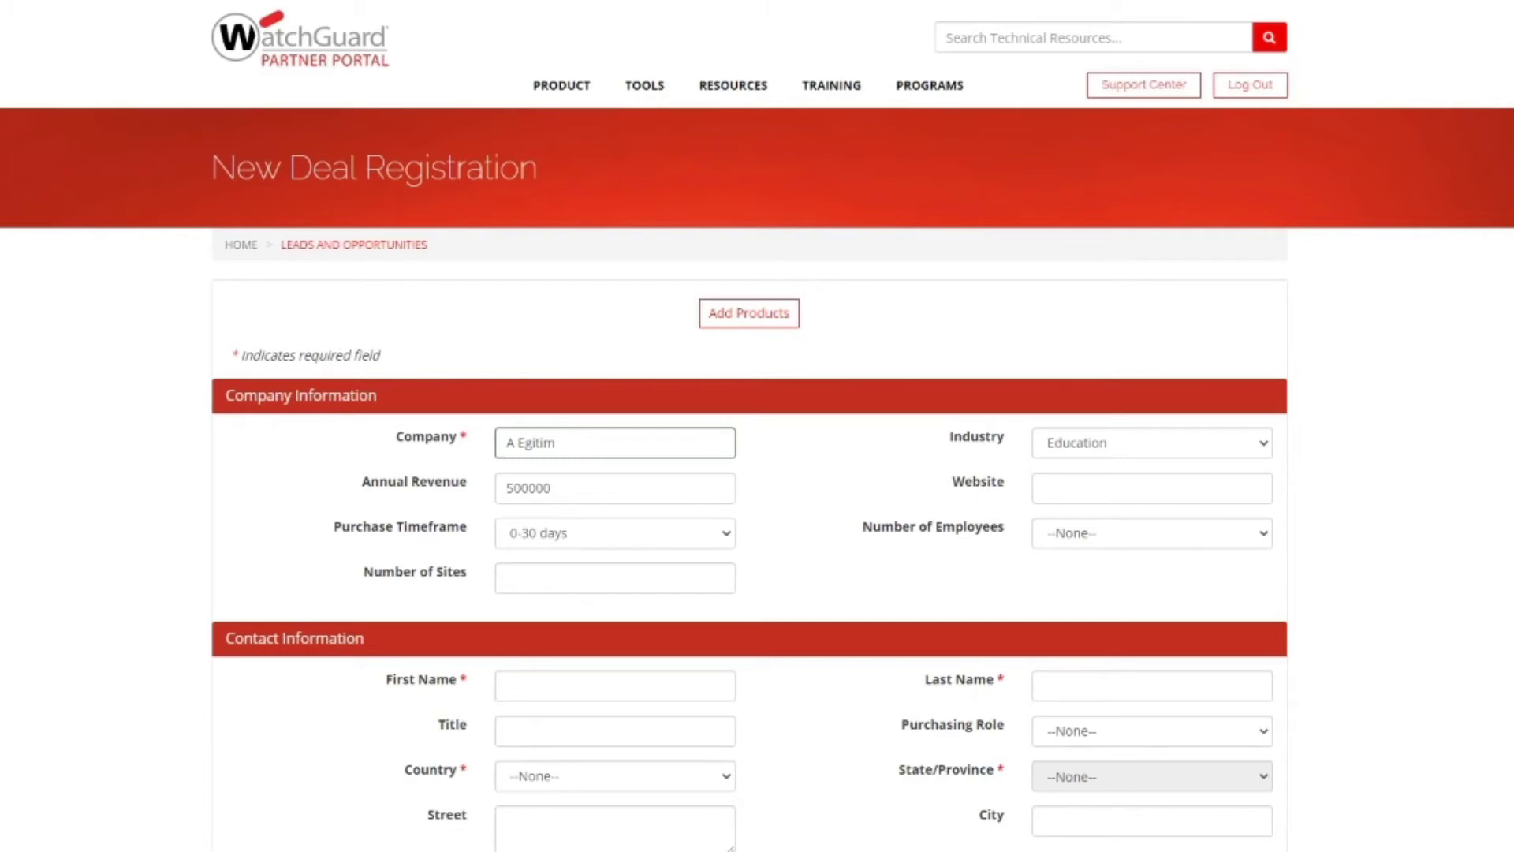
key(alt+Down)
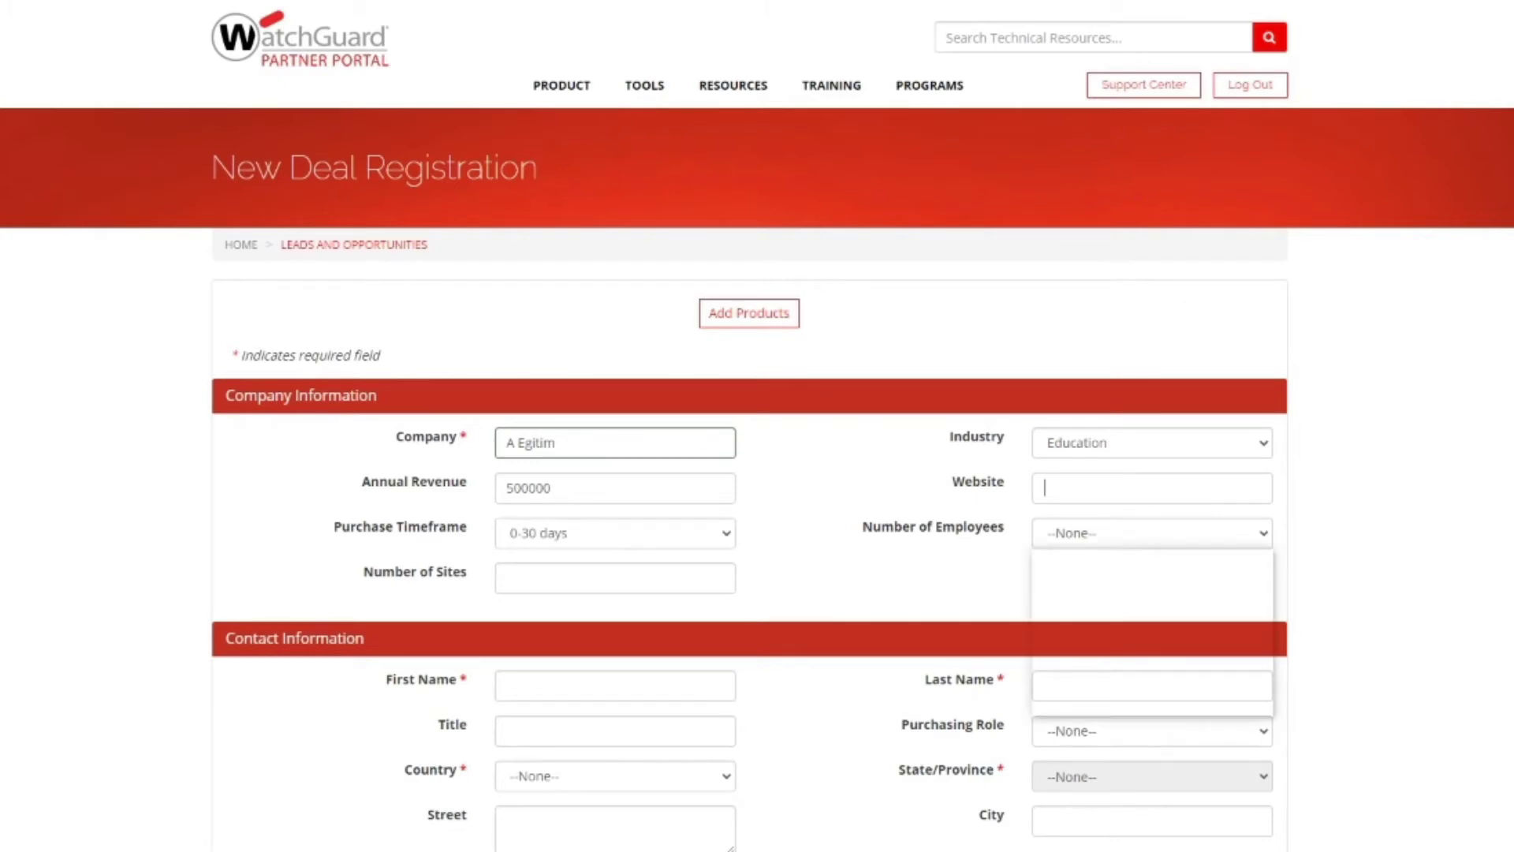
key(Down)
key(Down)
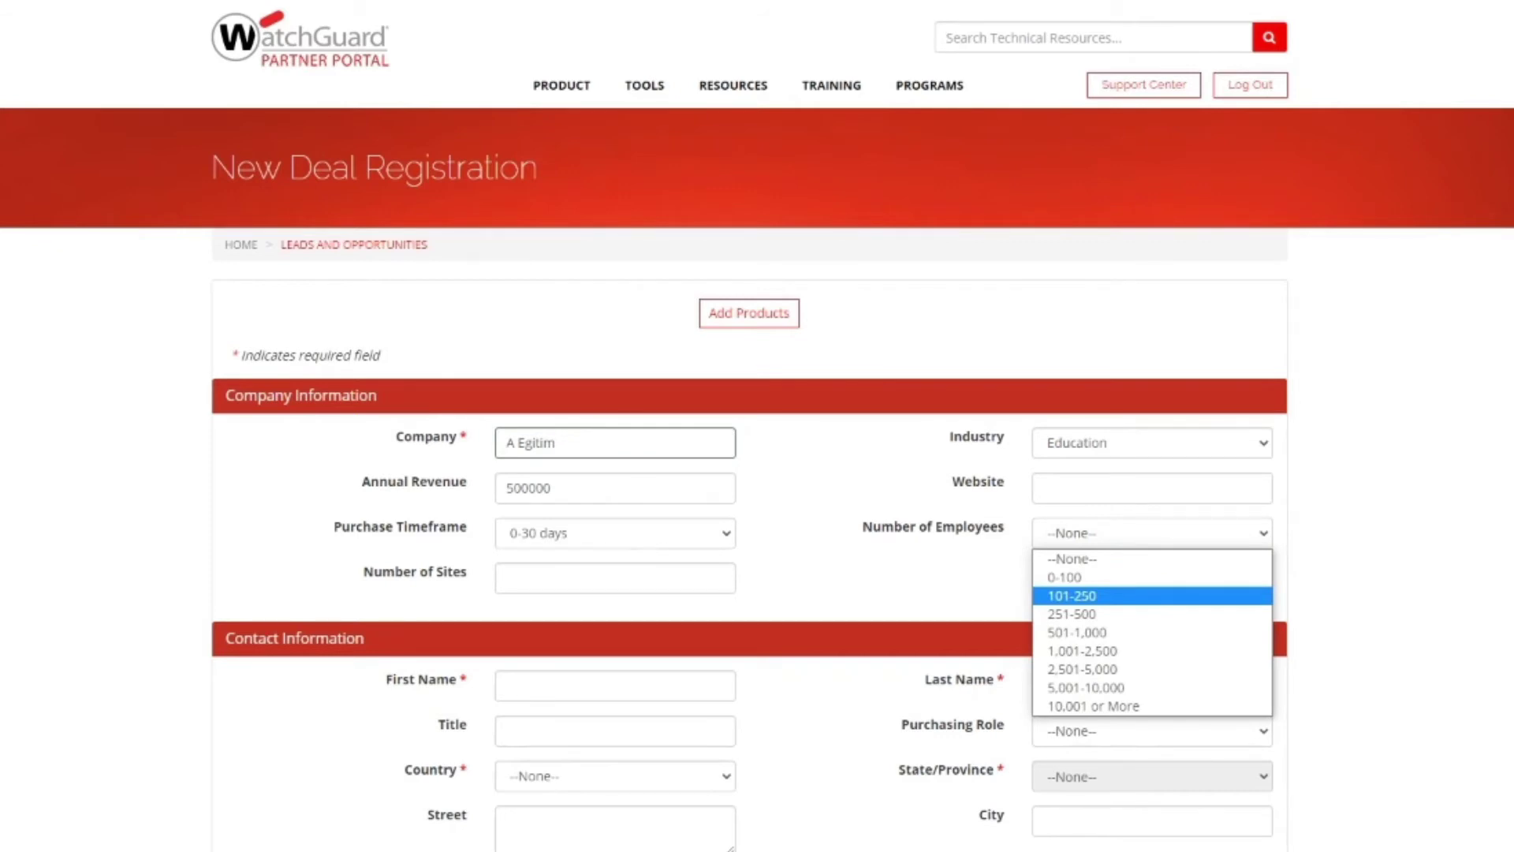
key(Down)
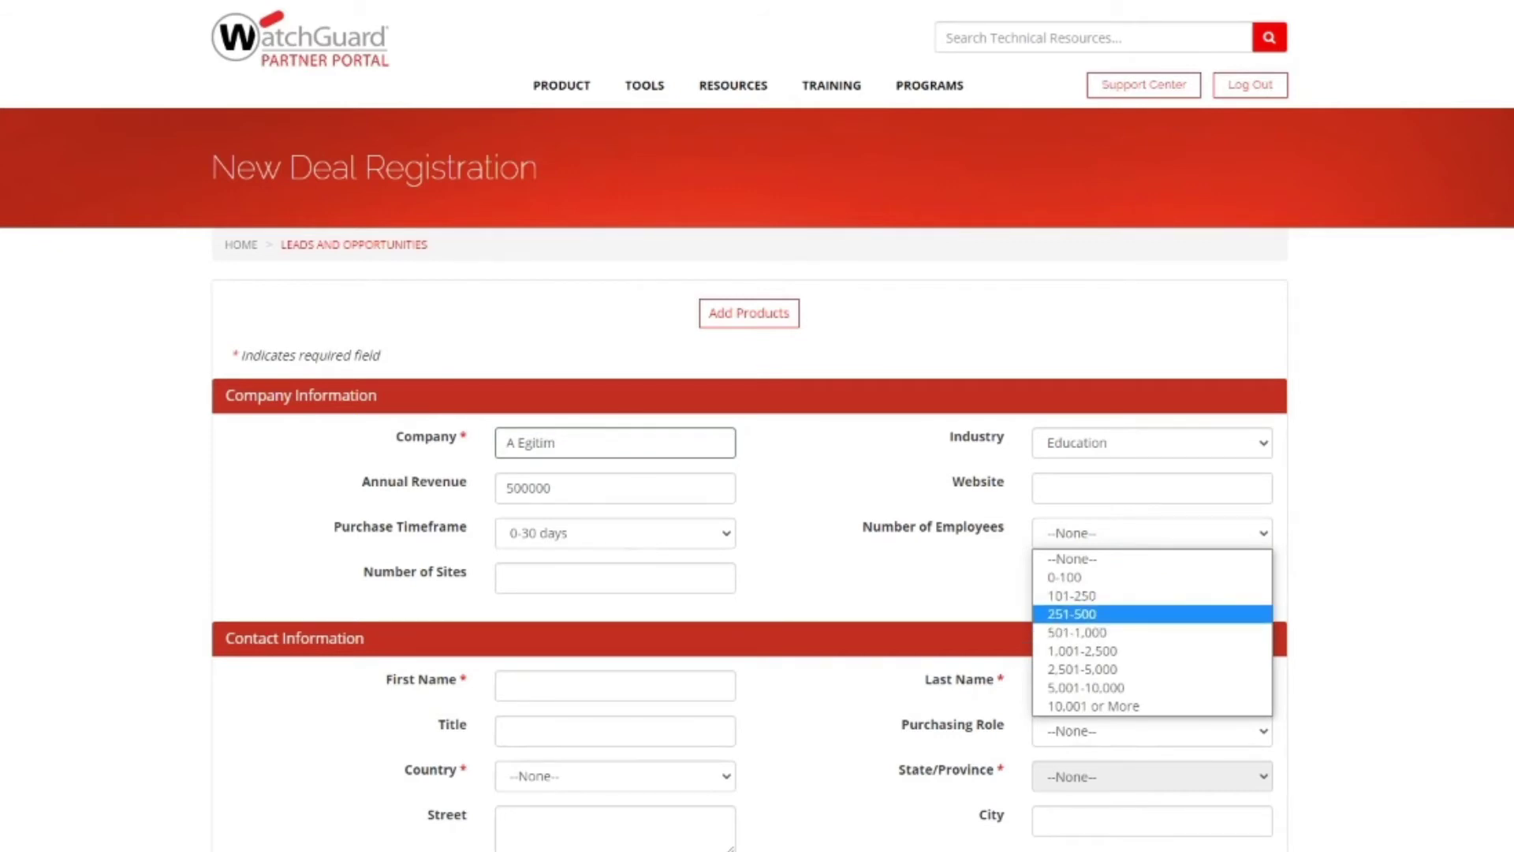
key(Escape)
scroll(757, 426, down, 2)
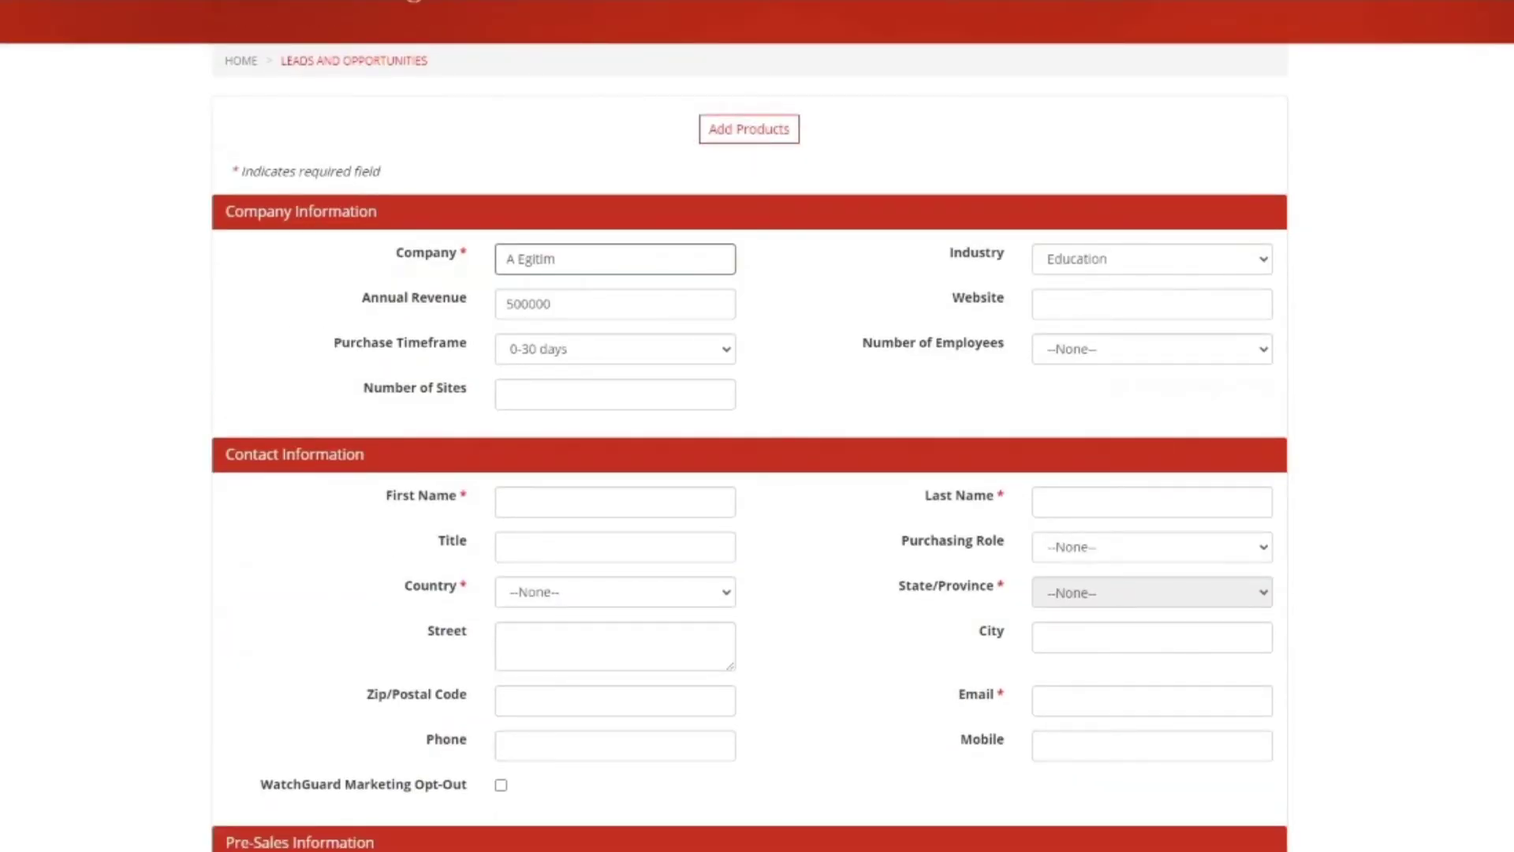
Step: Enter the contact's first and last name and the title 'General Manager'
key(Down)
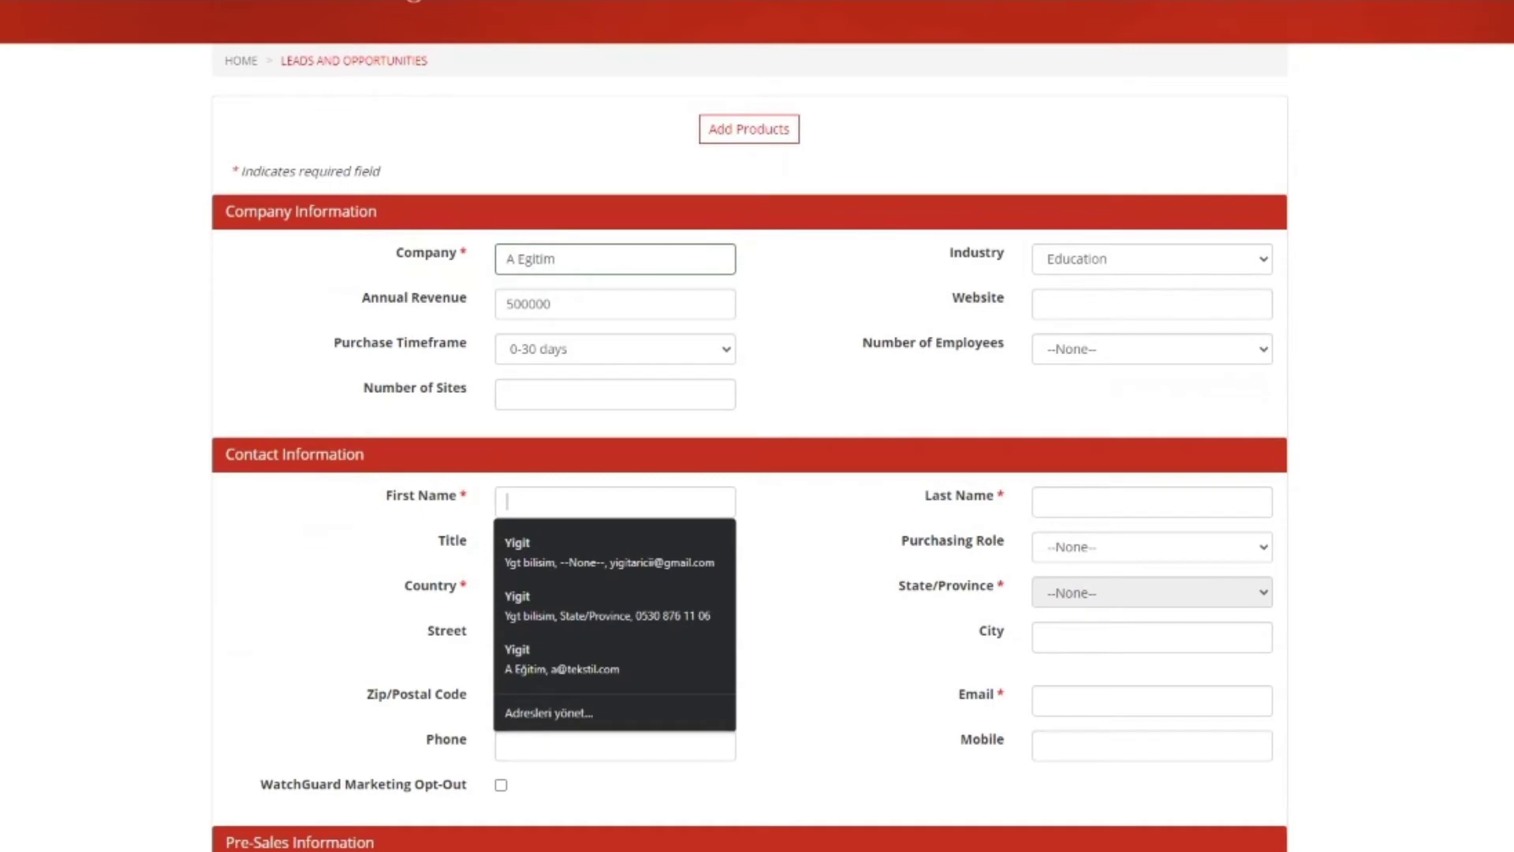
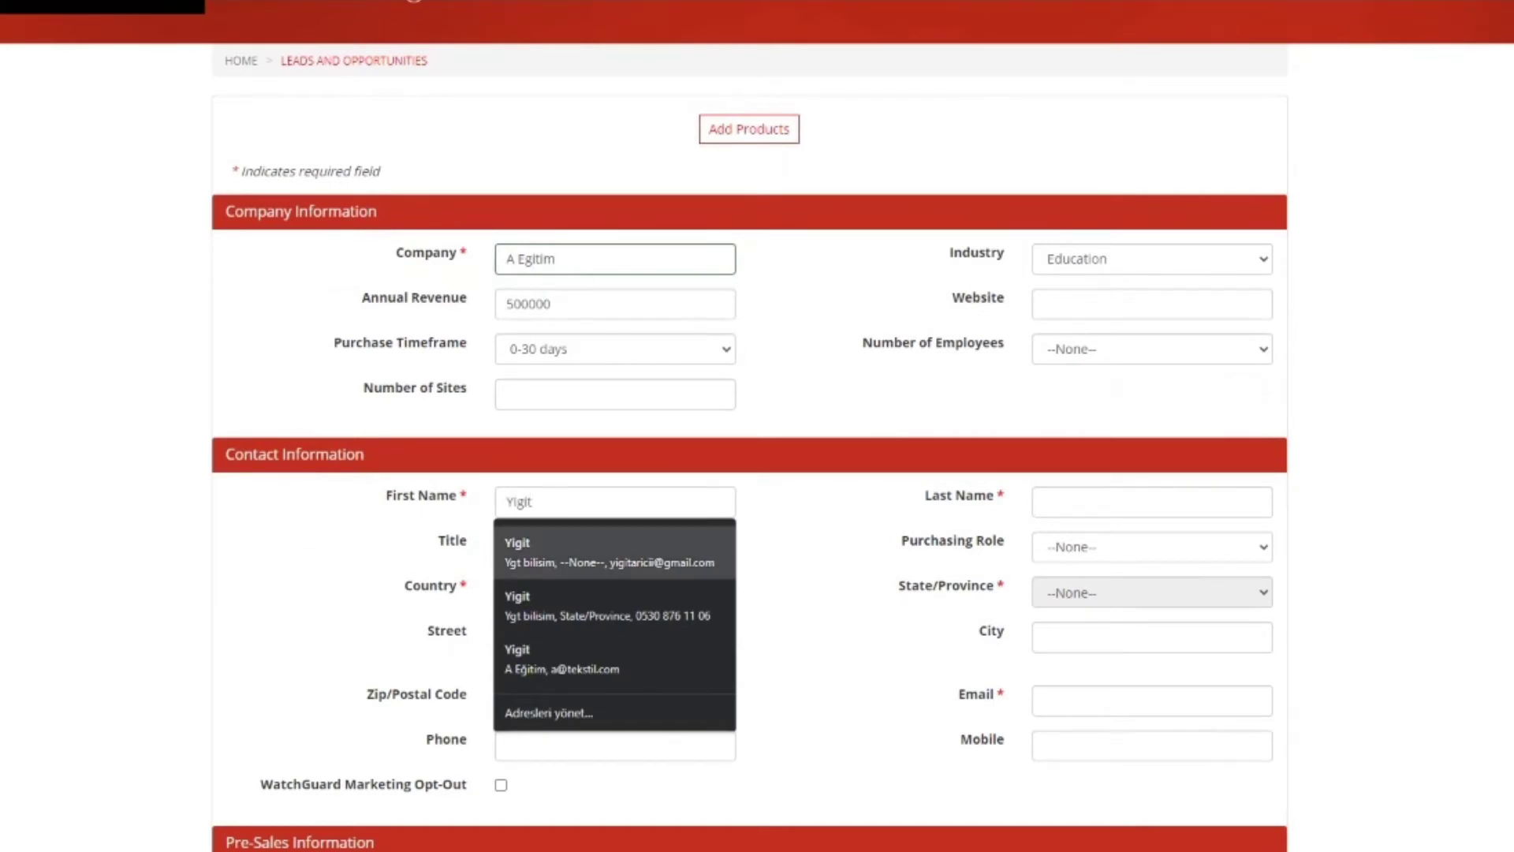
click(1151, 502)
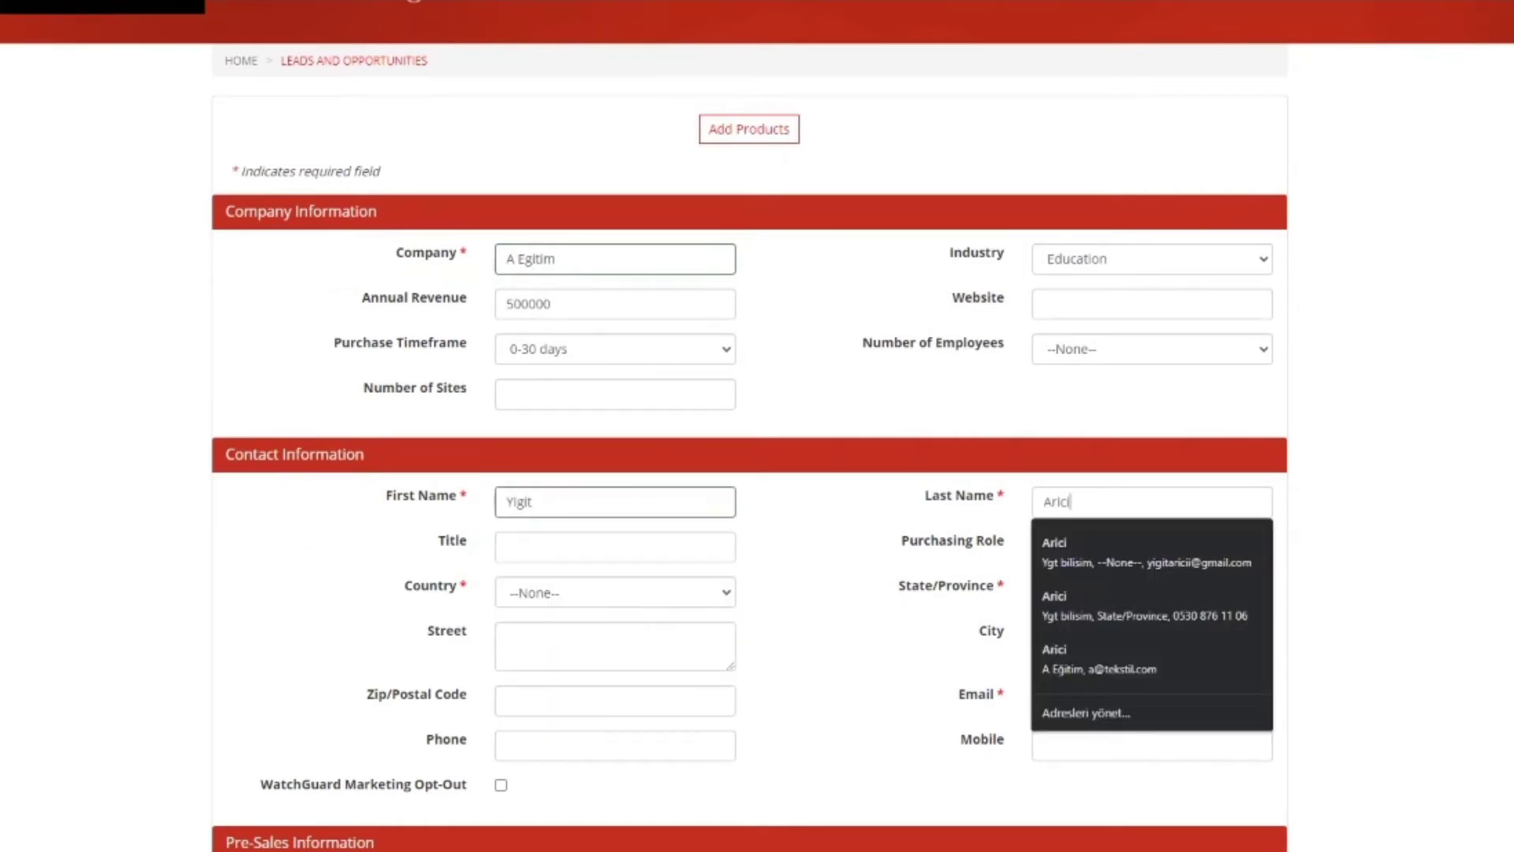
click(507, 547)
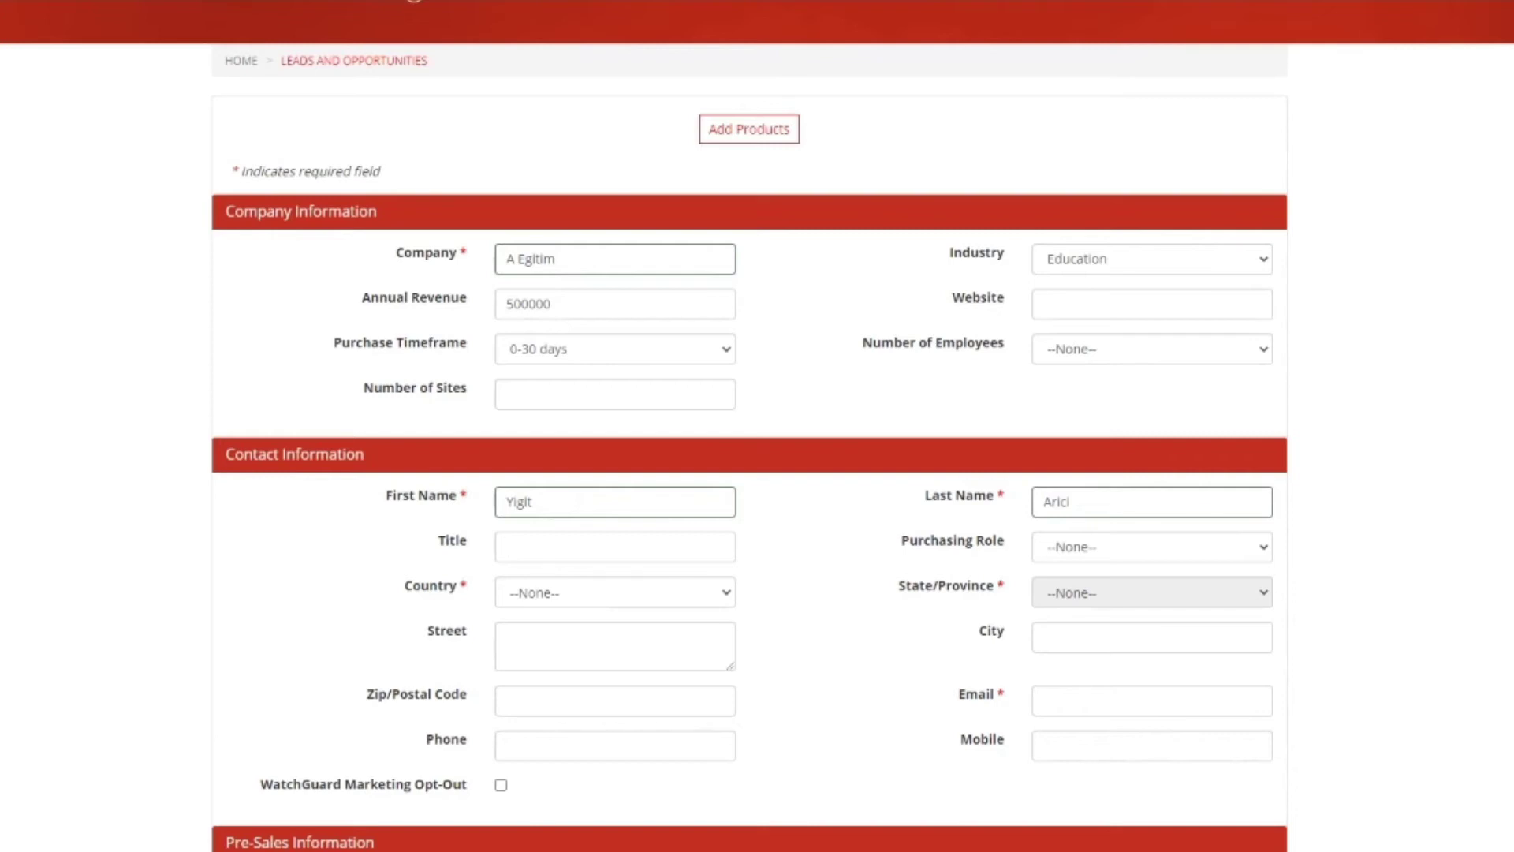
text(Mudur)
key(BackSpace)
key(BackSpace)
key(BackSpace)
key(BackSpace)
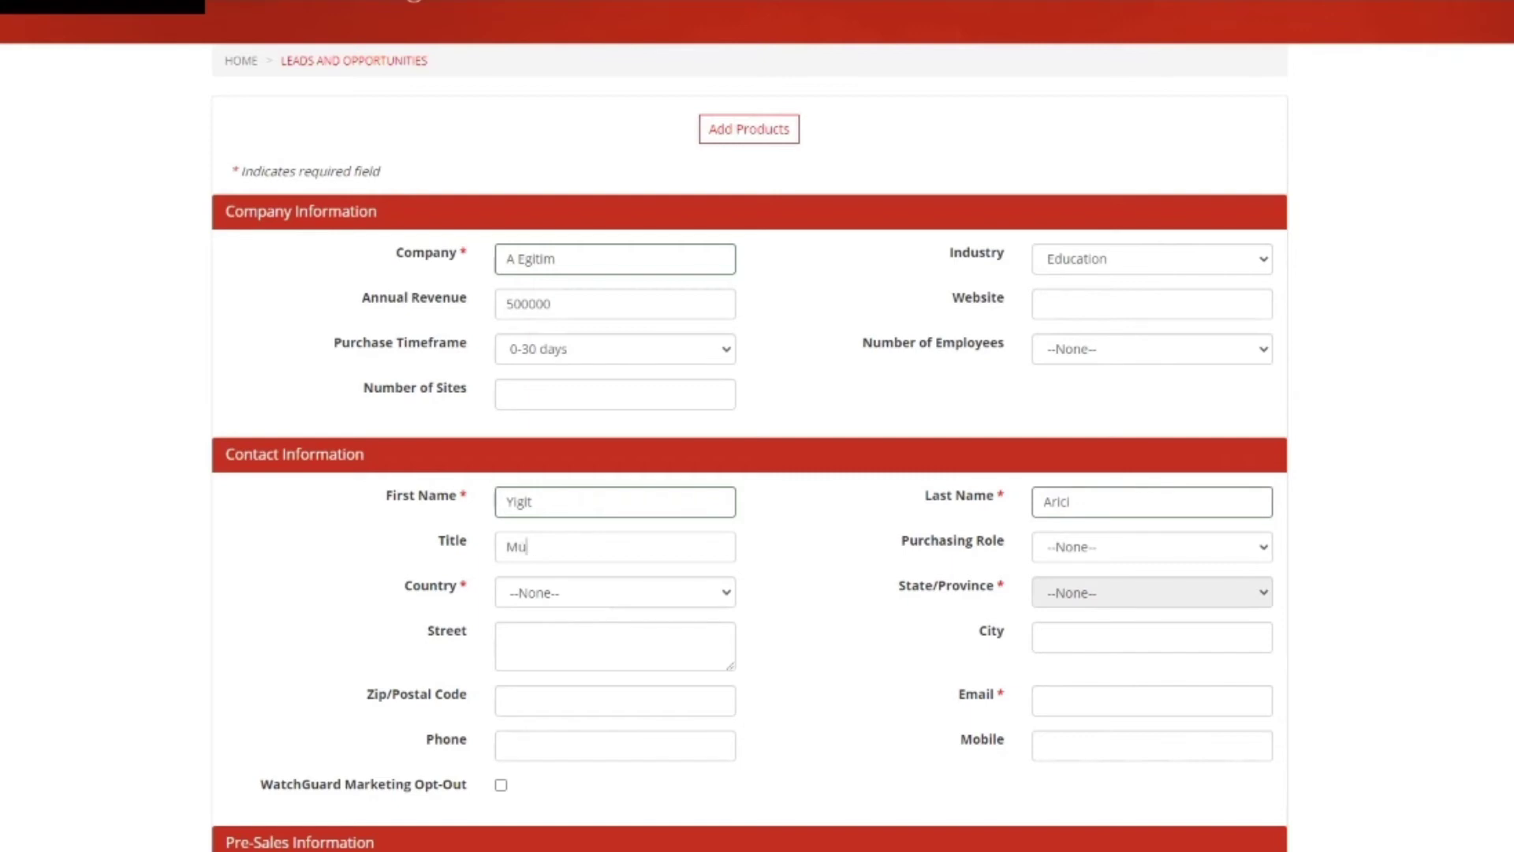
text(GF)
key(BackSpace)
text(eneral Manager)
Step: Set the contact's purchasing role to Decision Maker
key(Tab)
key(space)
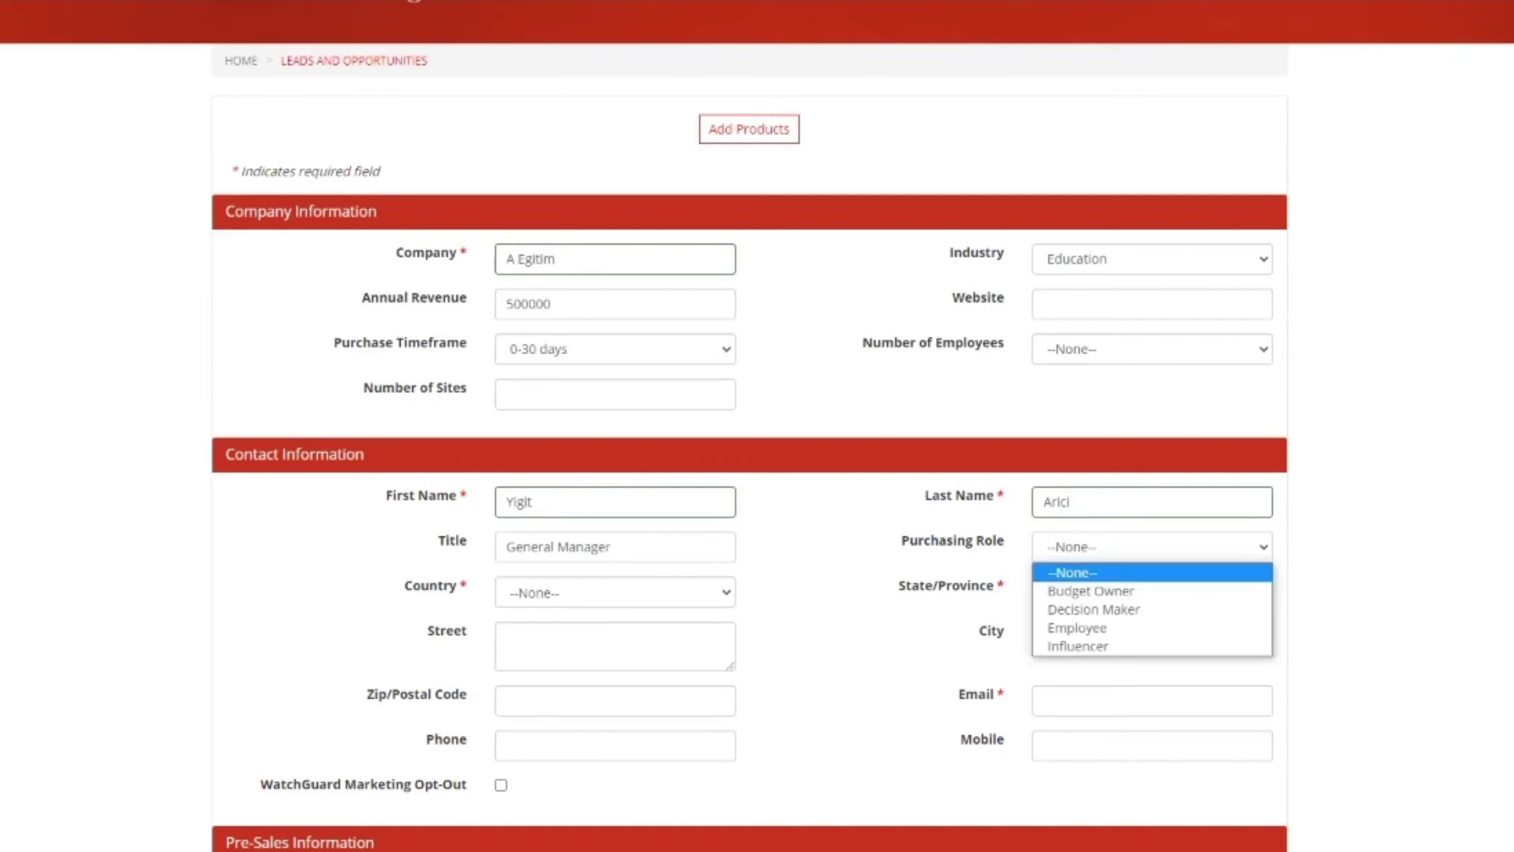
key(Down)
key(Down)
key(Up)
key(Down)
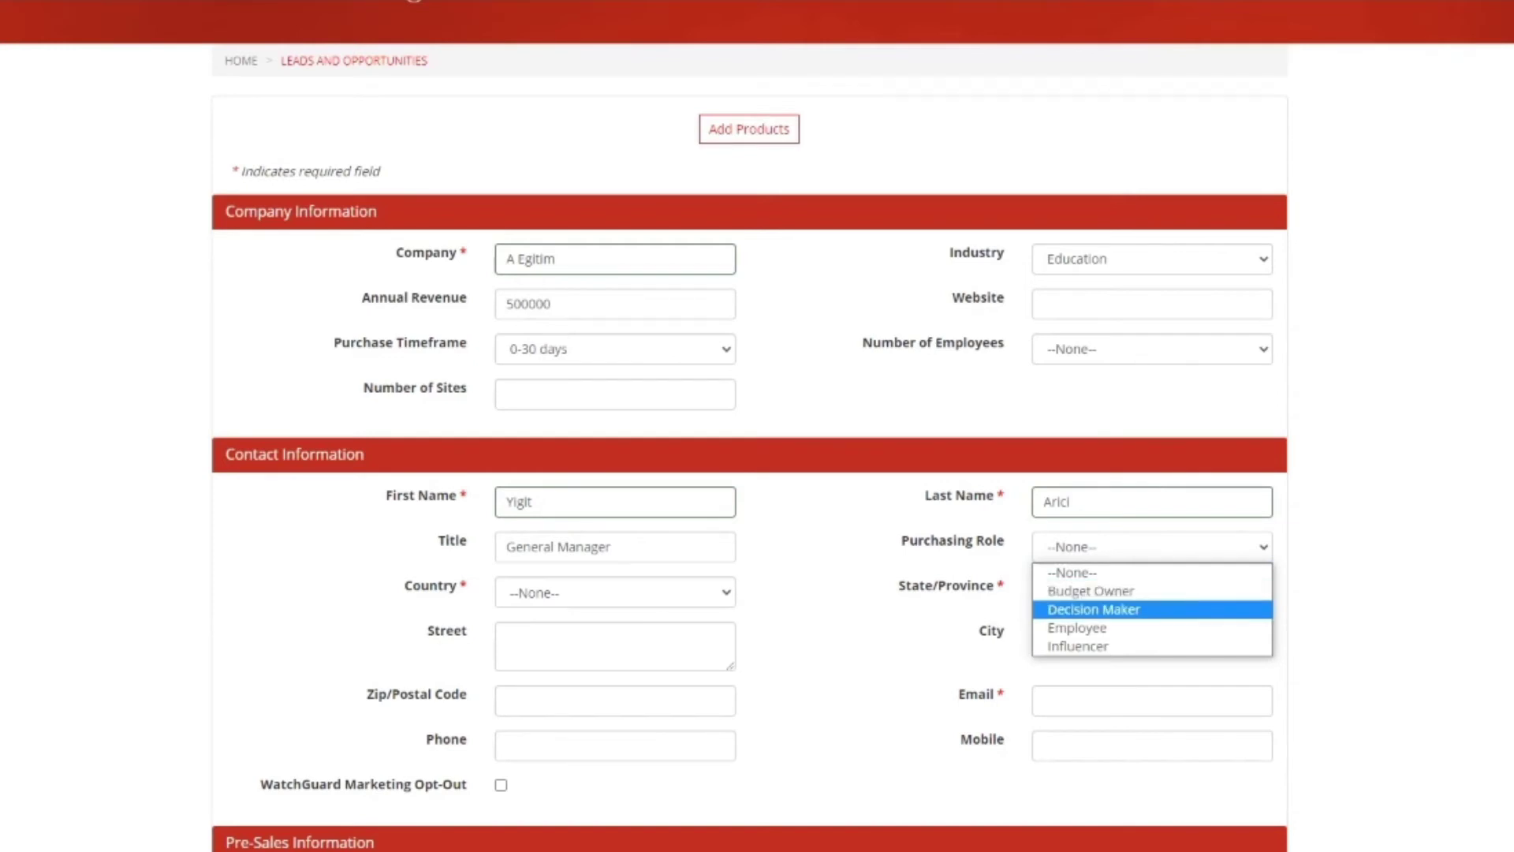
key(Down)
key(Down)
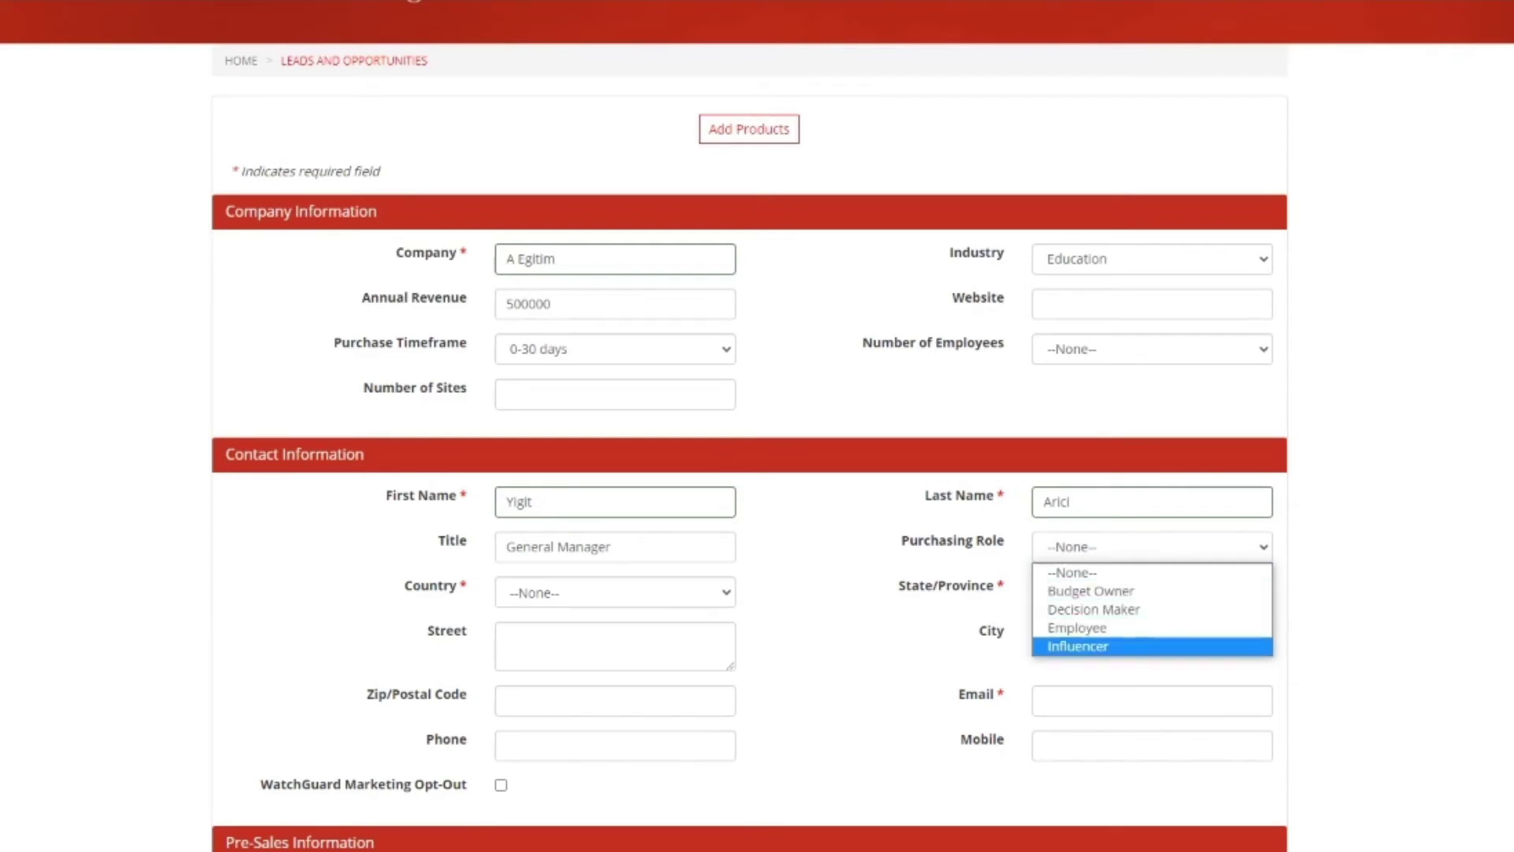
key(Up)
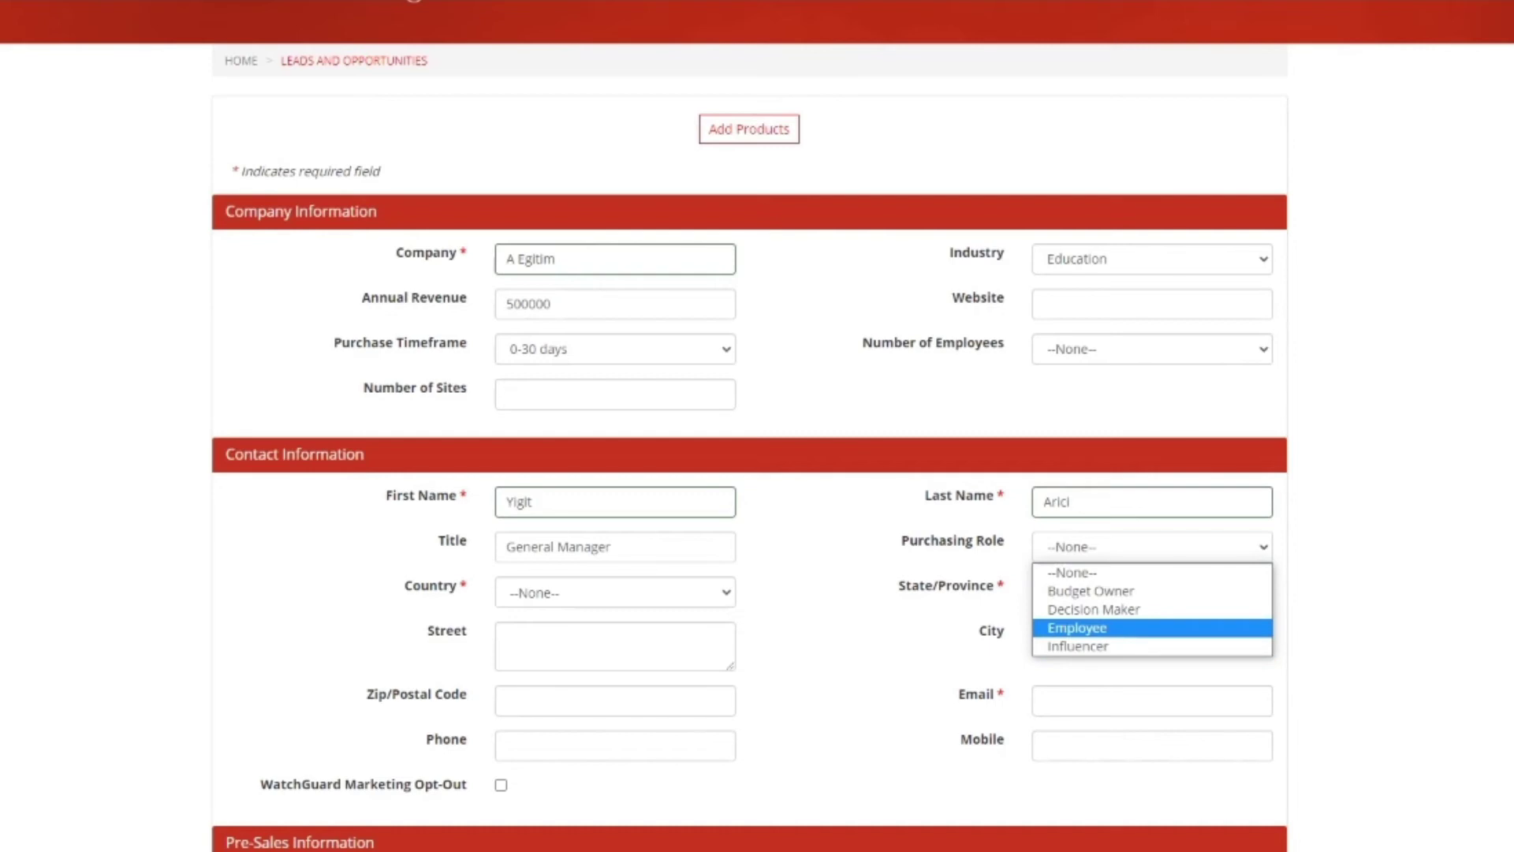
key(Up)
key(Up)
key(Down)
key(Down)
key(Up)
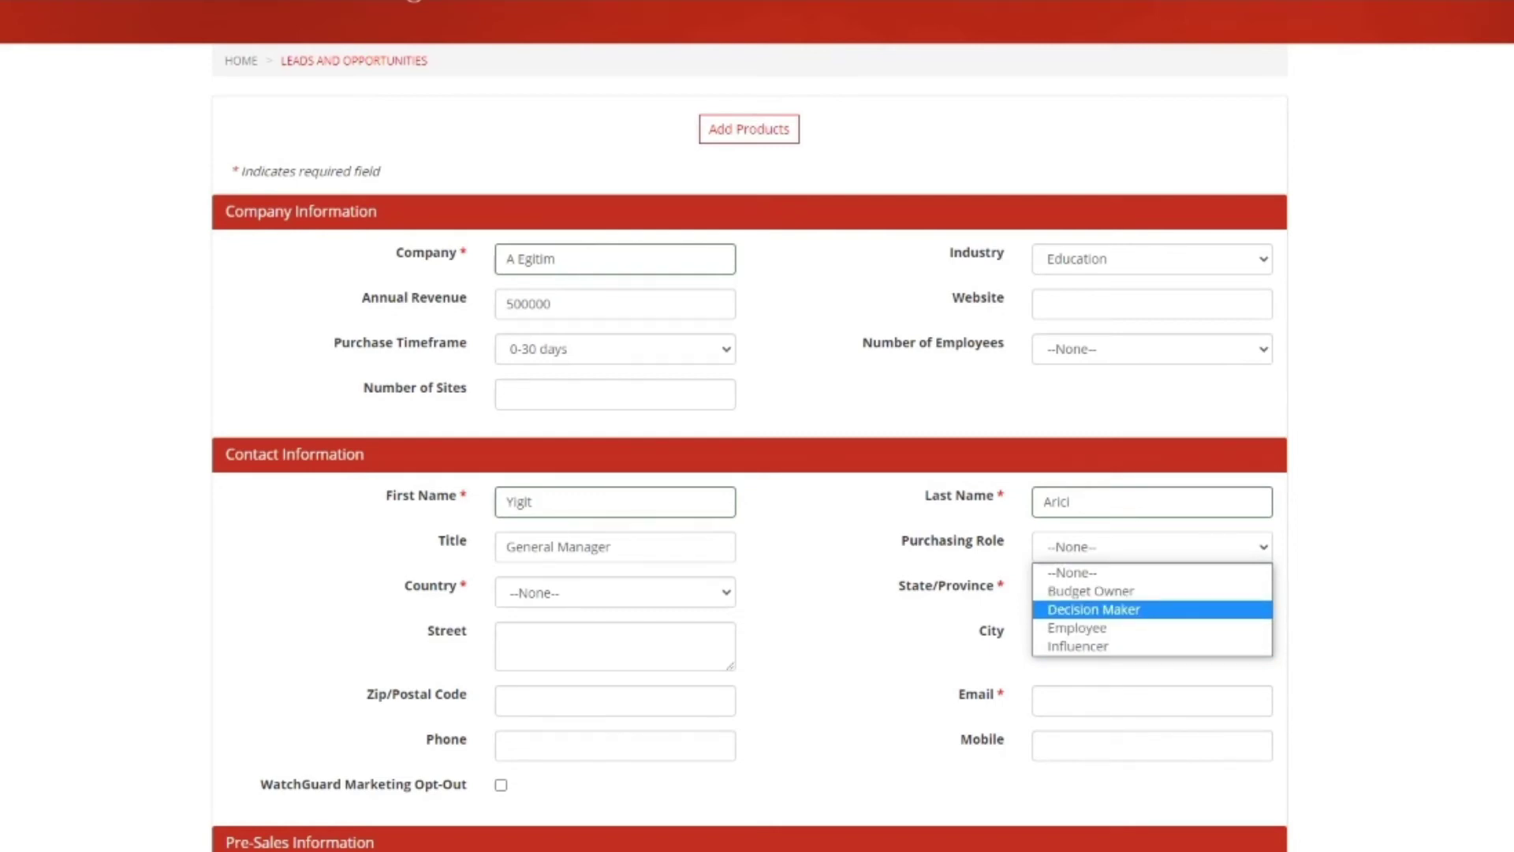
key(Return)
Step: Select Turkey as the country and fill street, city, postal code and phone from a saved address
key(Tab)
key(alt+Down)
text(tur)
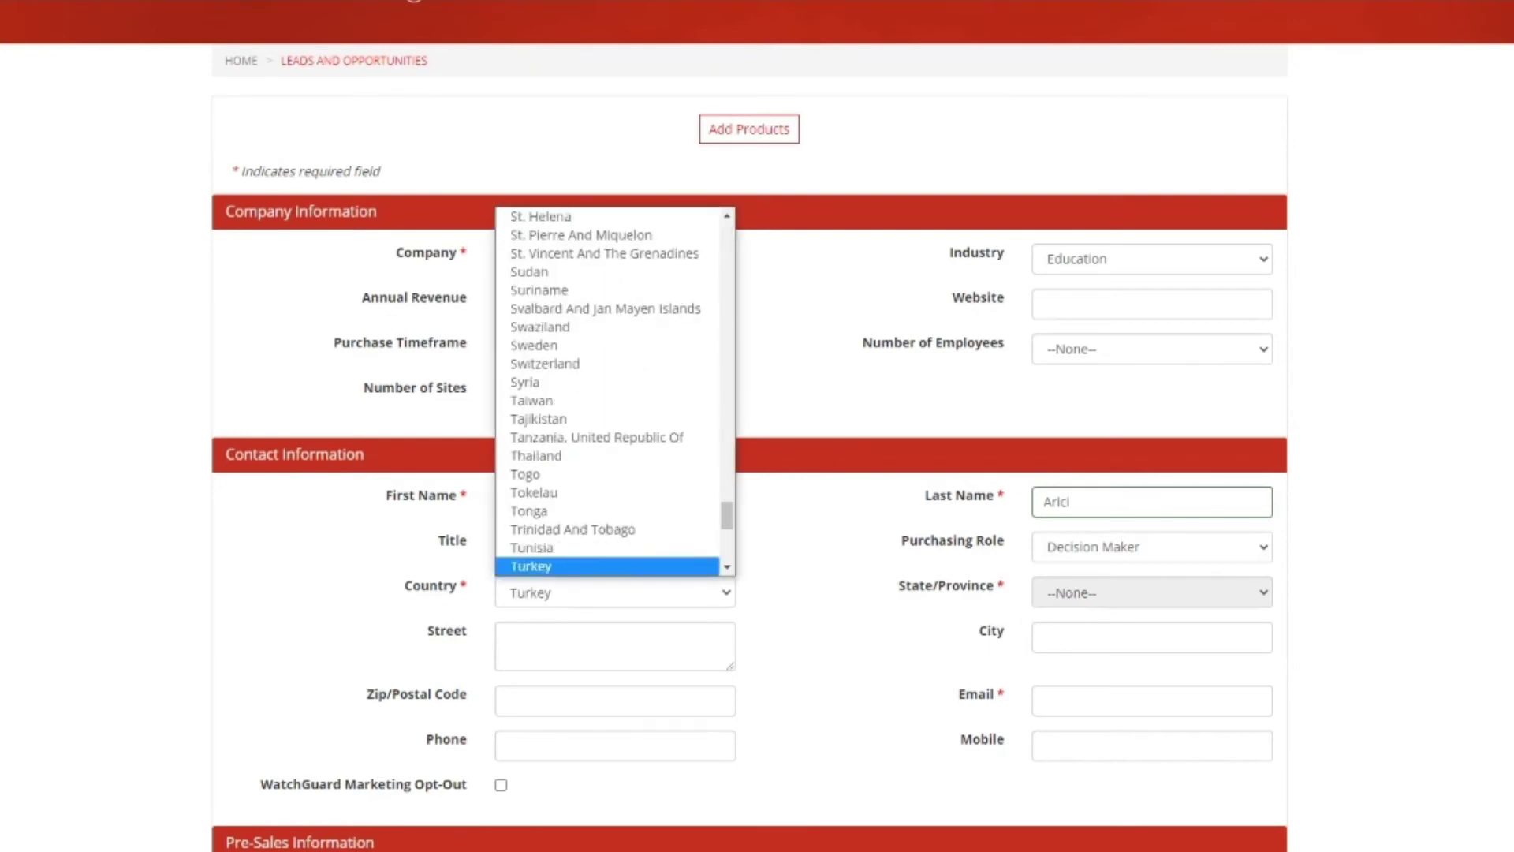
key(Down)
key(Down)
key(Down)
key(Up)
key(Up)
key(Up)
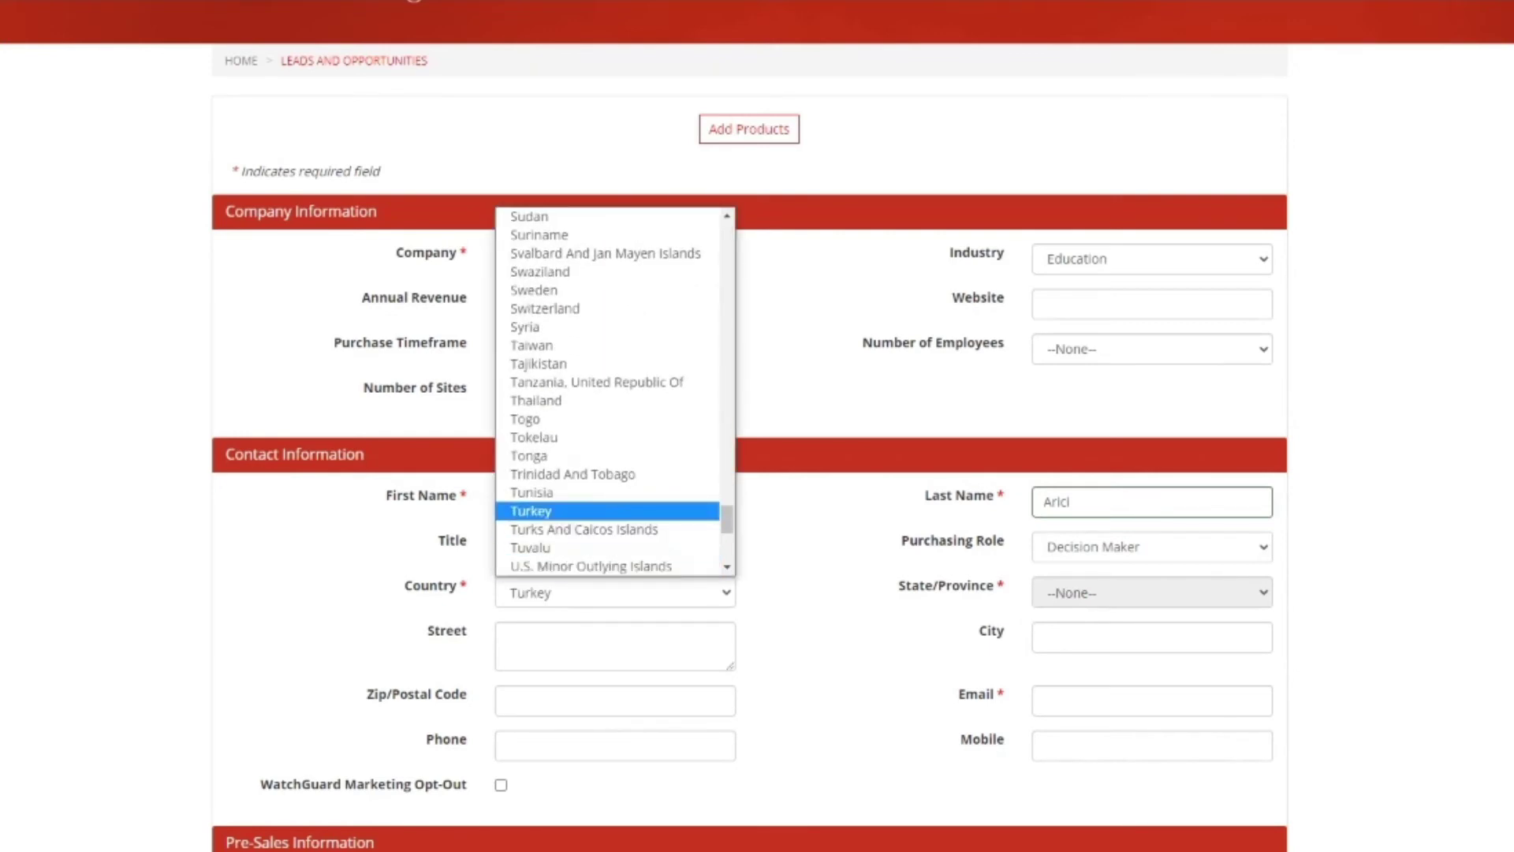
key(Return)
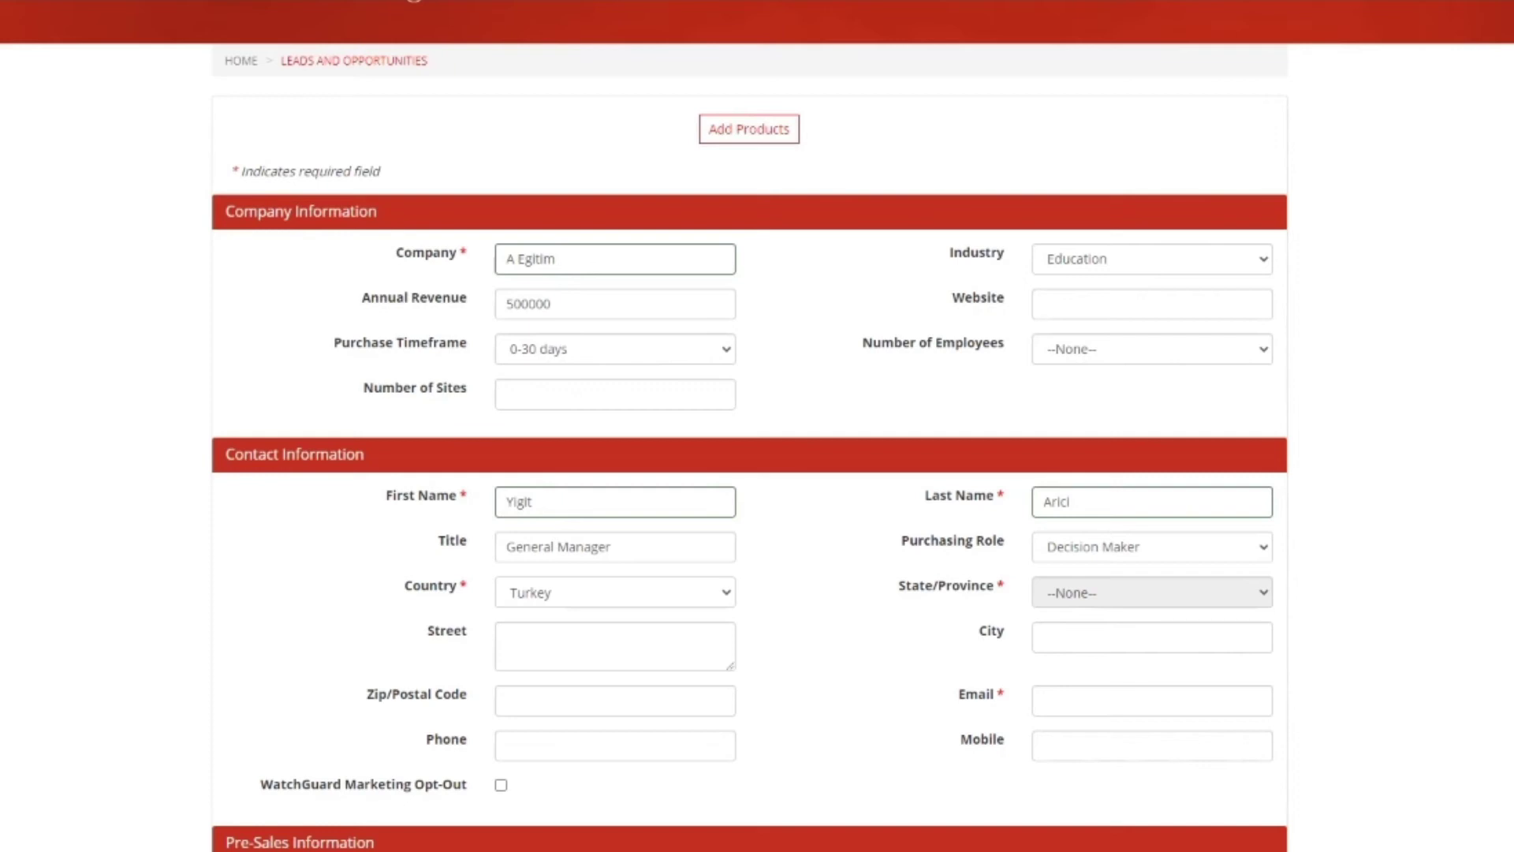
click(552, 643)
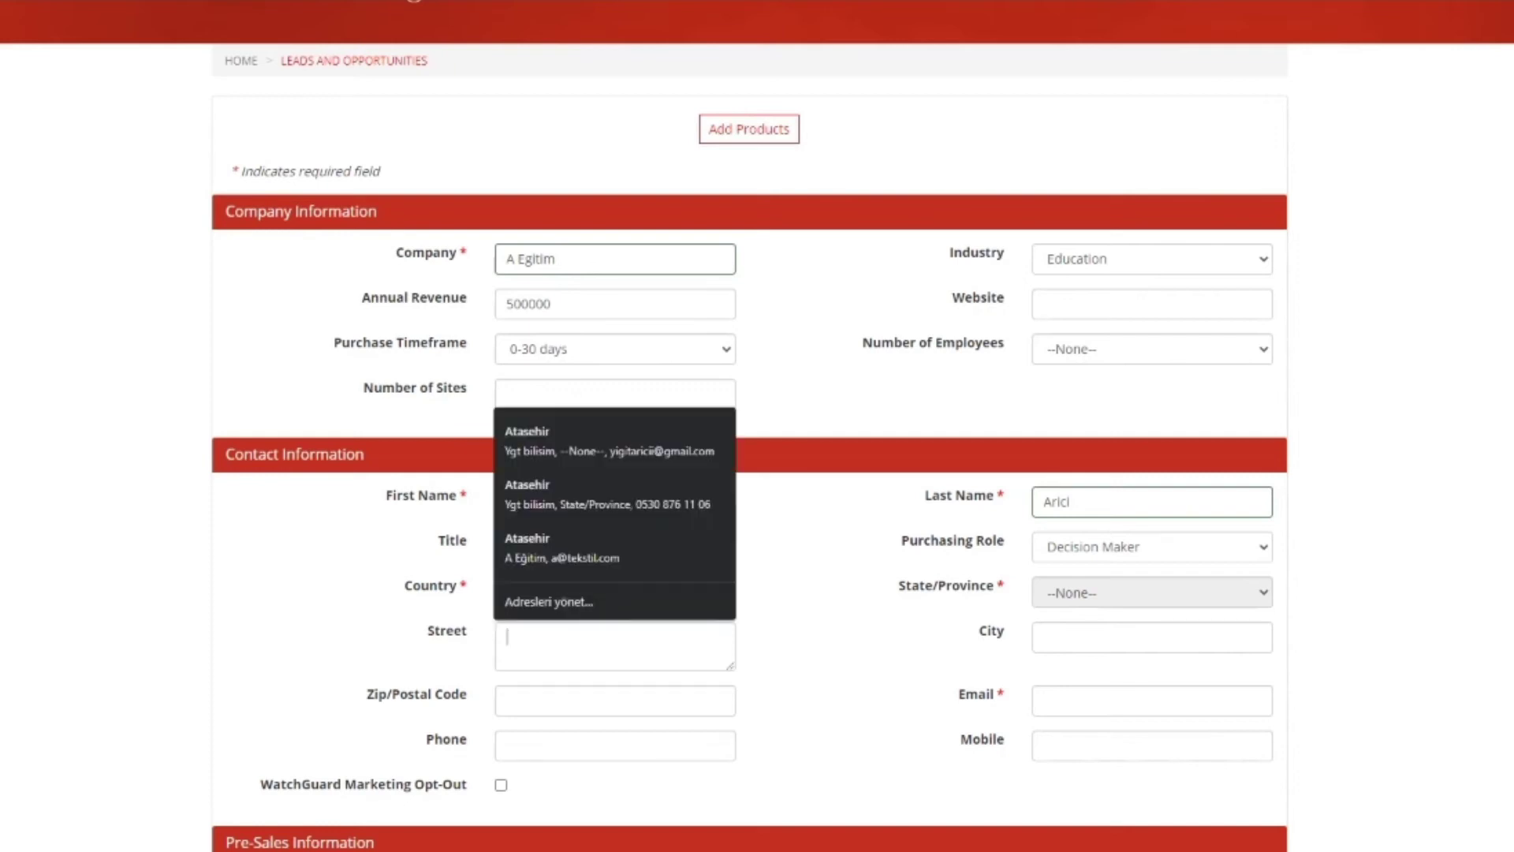
key(Down)
key(Down)
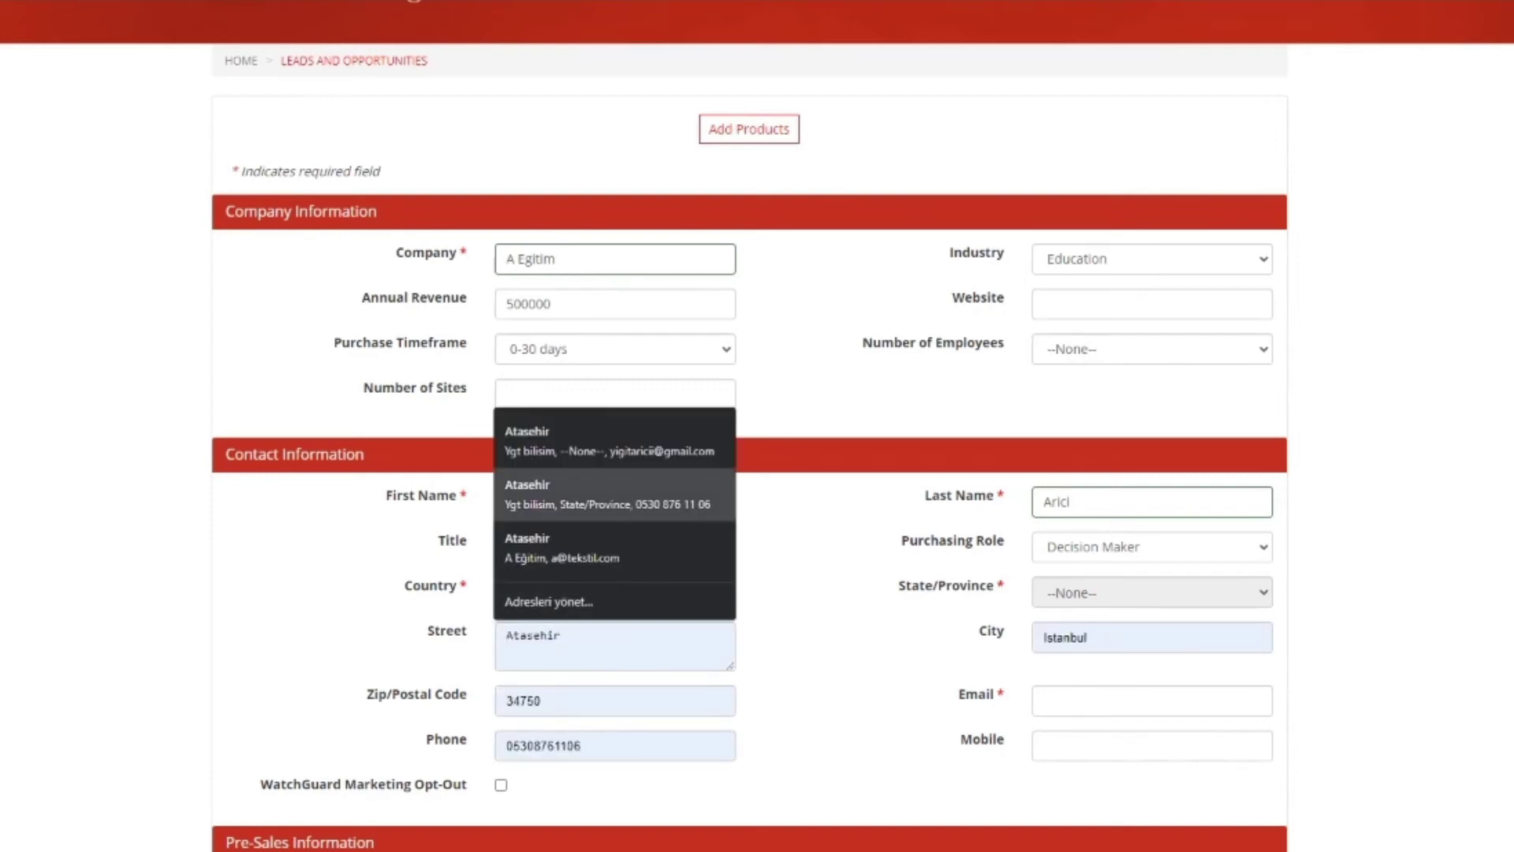
key(Return)
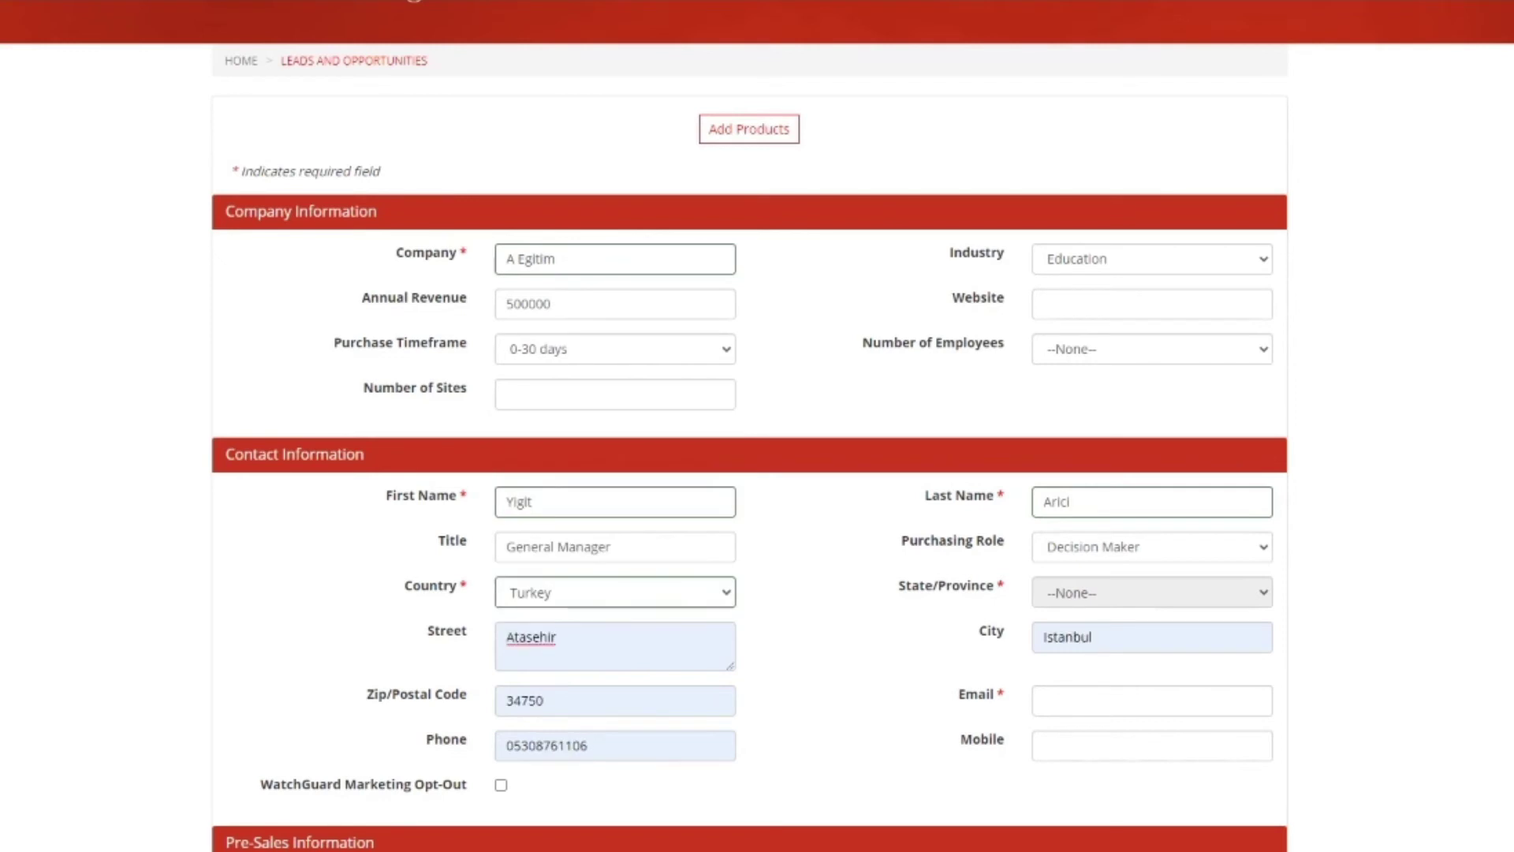
Step: Enter the contact's e-mail address at the company's domain, leaving the mobile number empty
click(1151, 701)
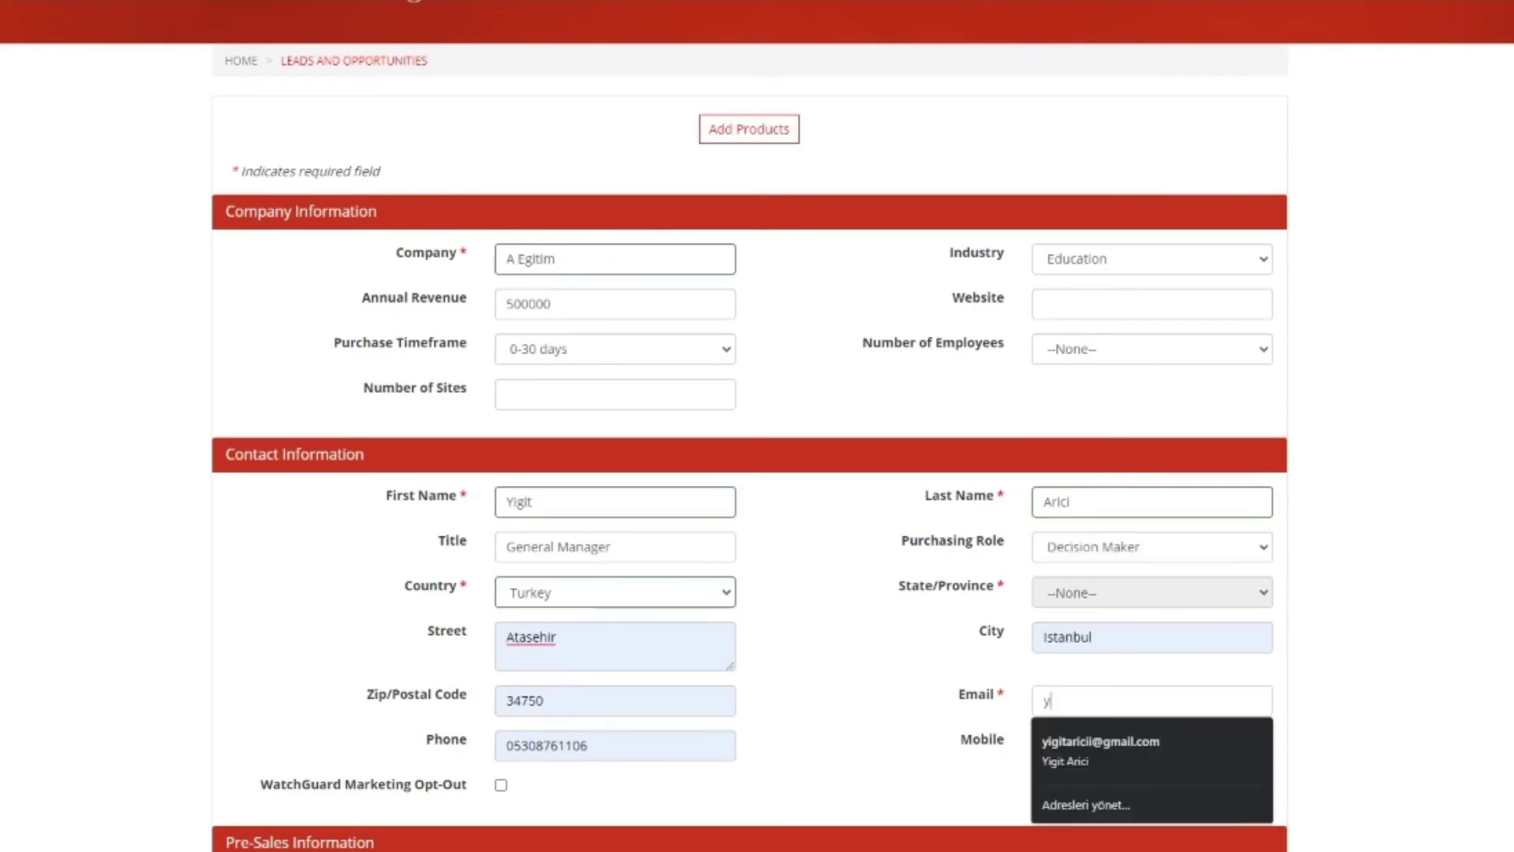
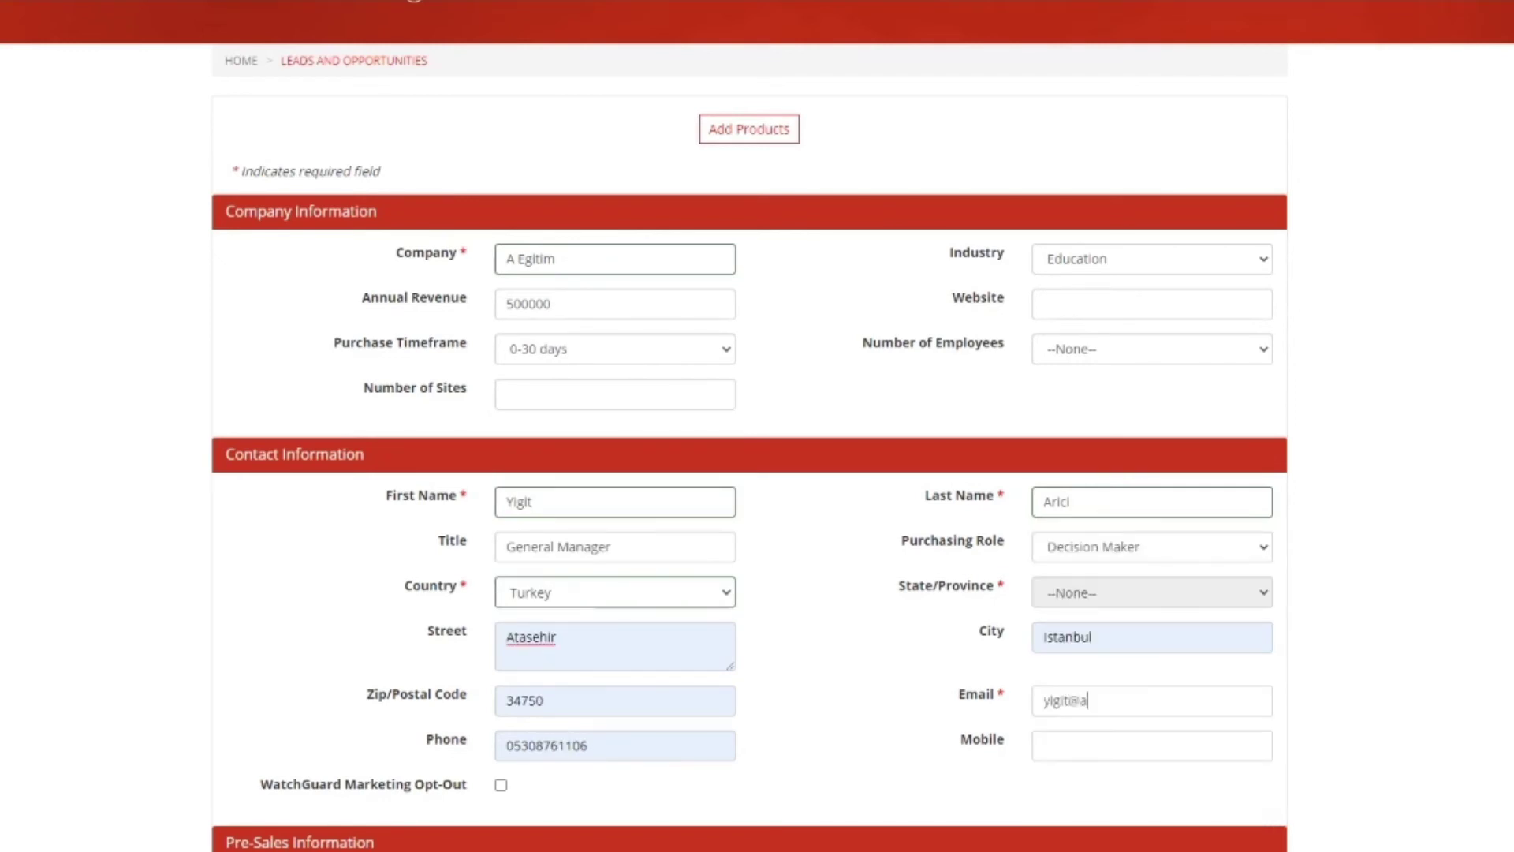
click(1152, 746)
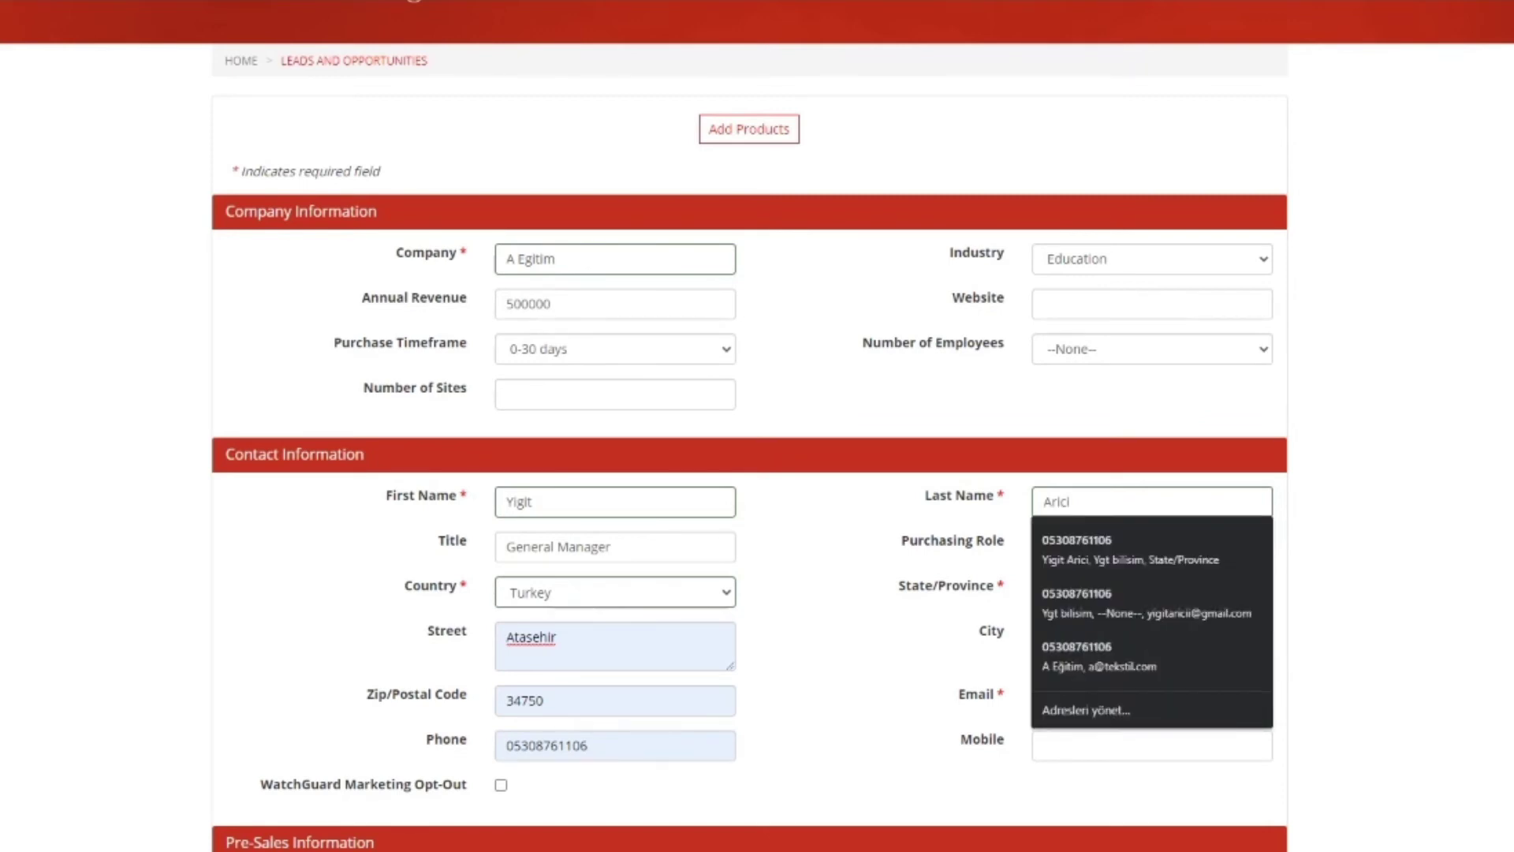
key(Escape)
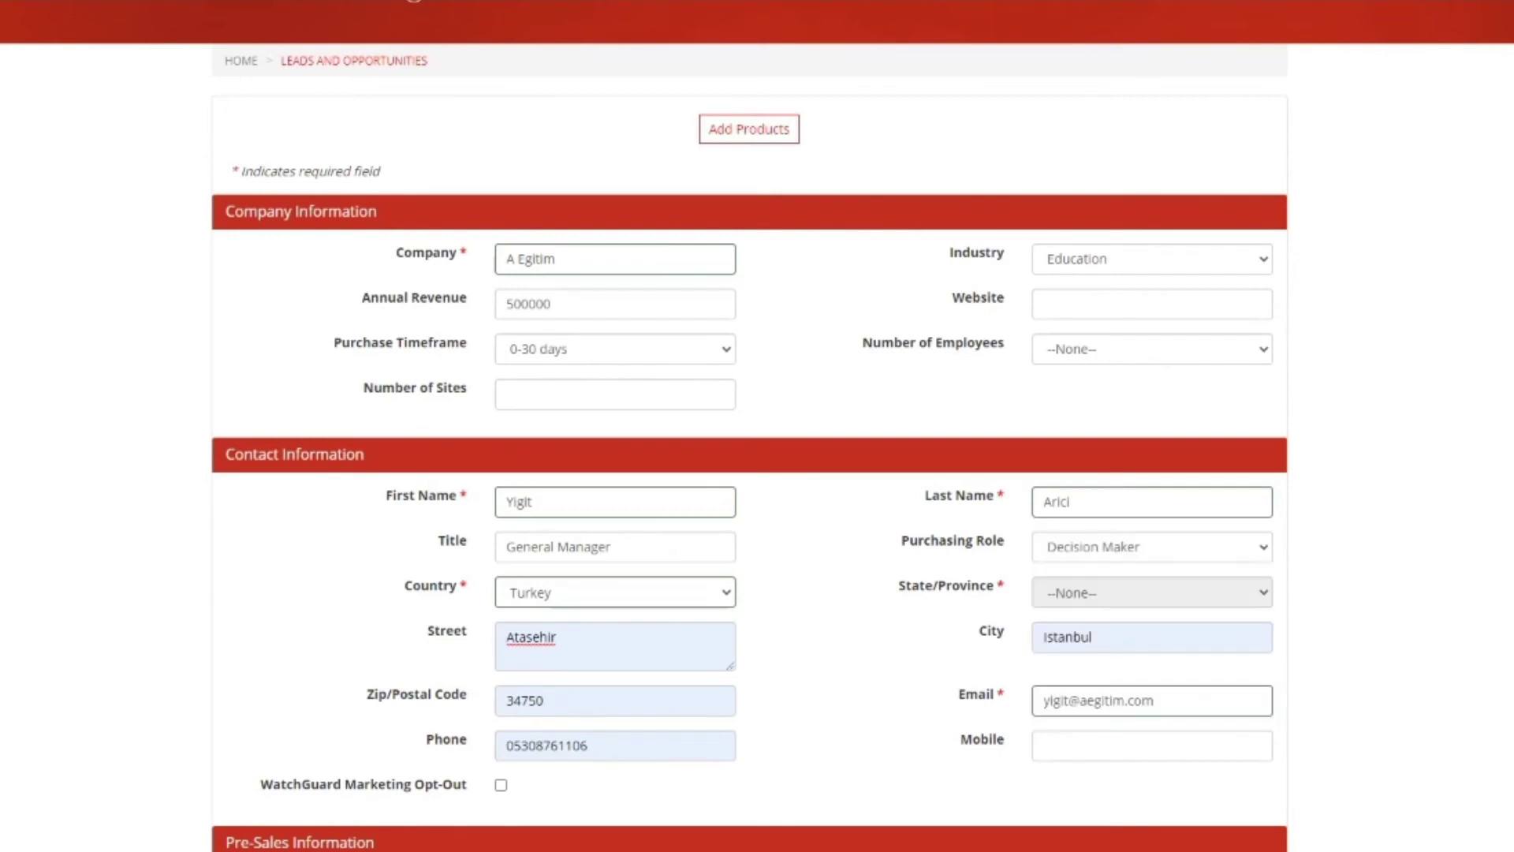
Step: Scroll past the Pre-Sales section and open the Add Products dialog
scroll(757, 426, down, 5)
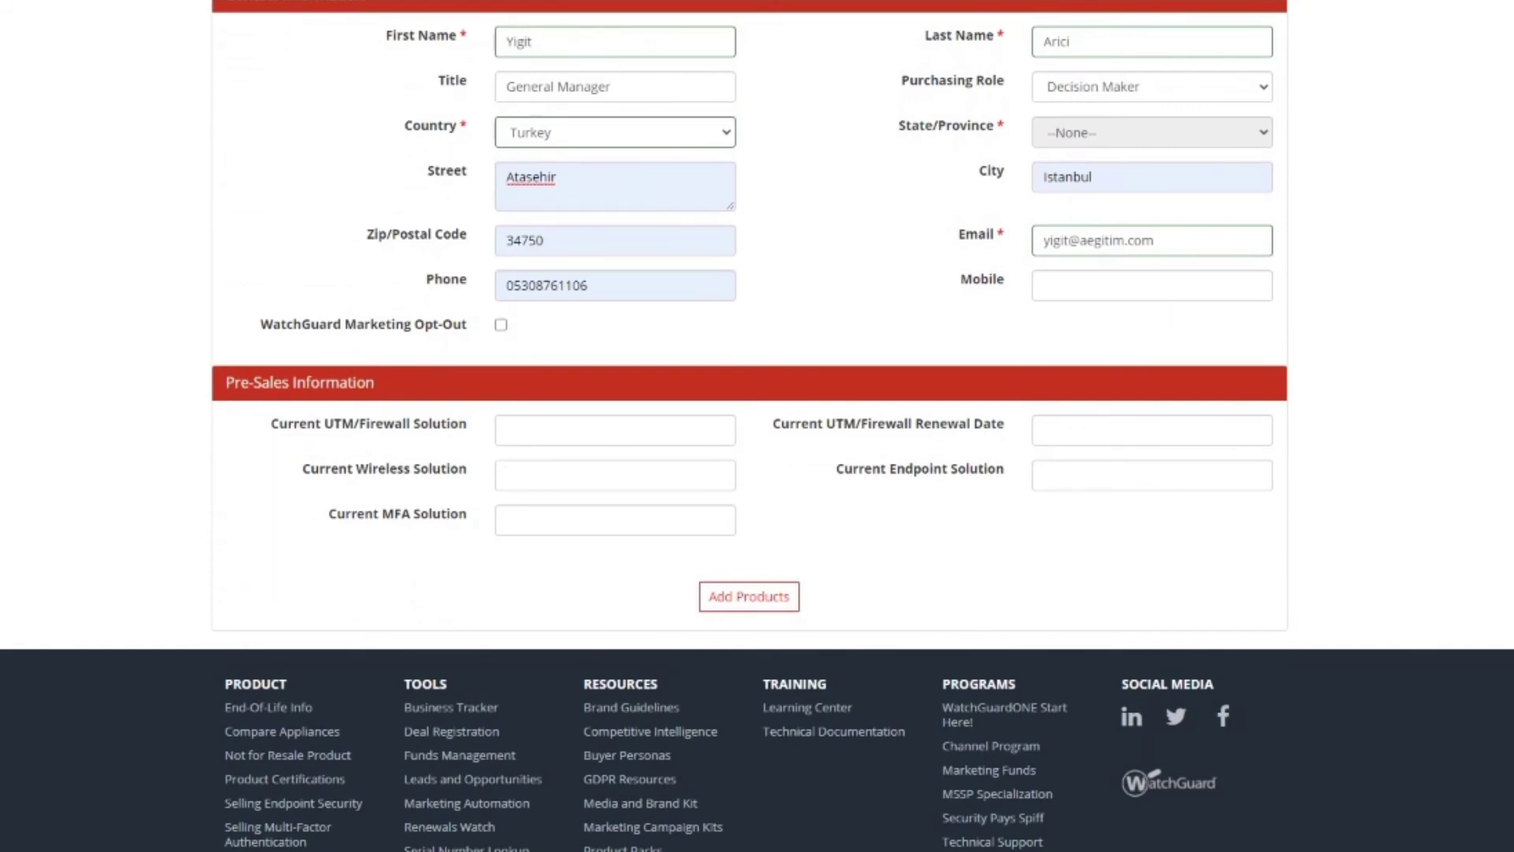
click(748, 596)
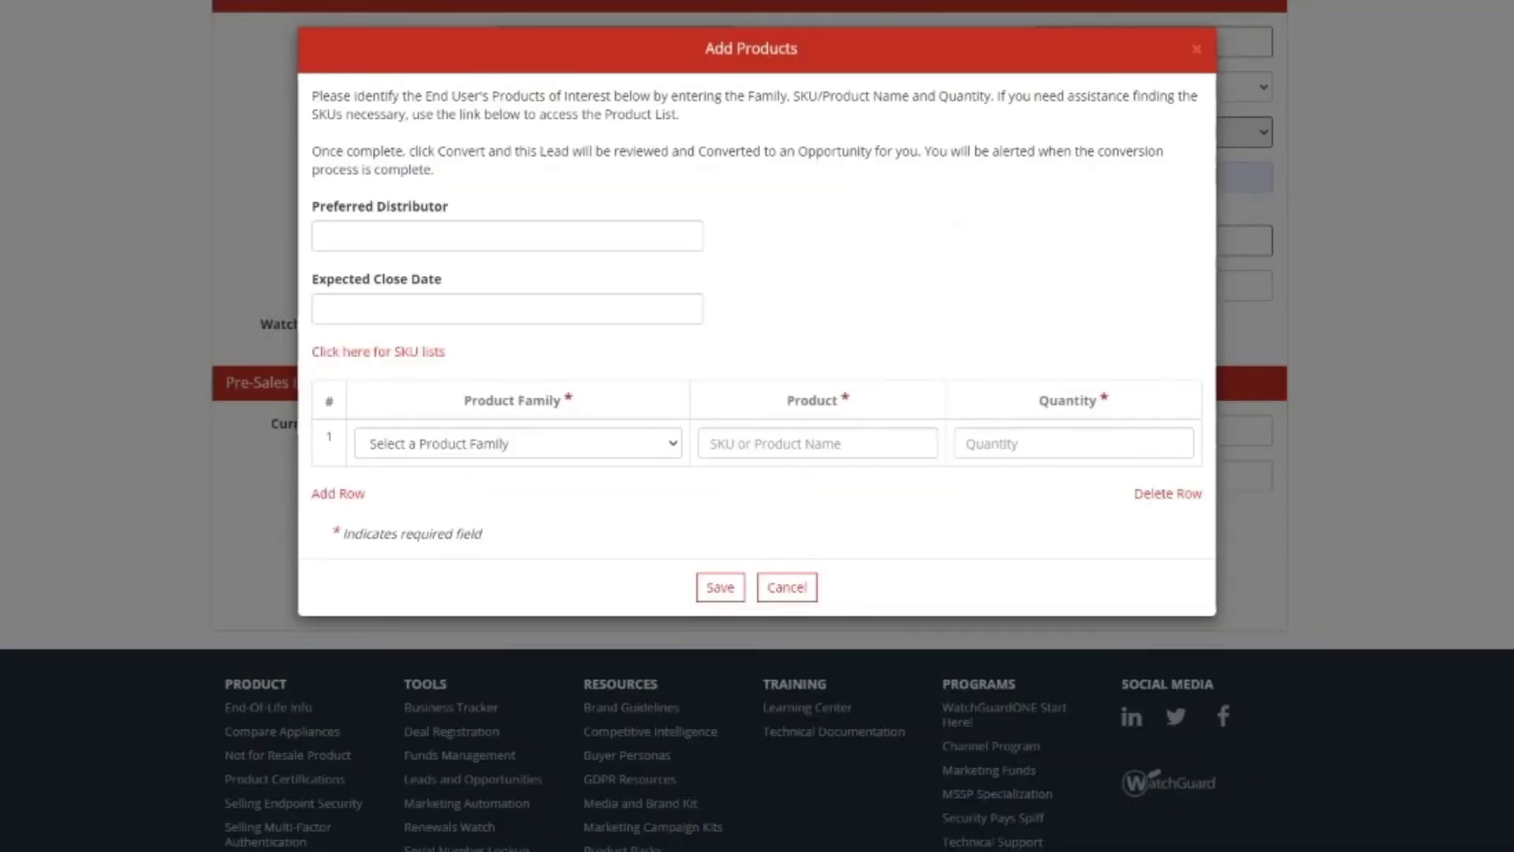
Step: Choose Komtera Teknoloji as preferred distributor and 03/31/2021 as the expected close date
click(507, 236)
key(Down)
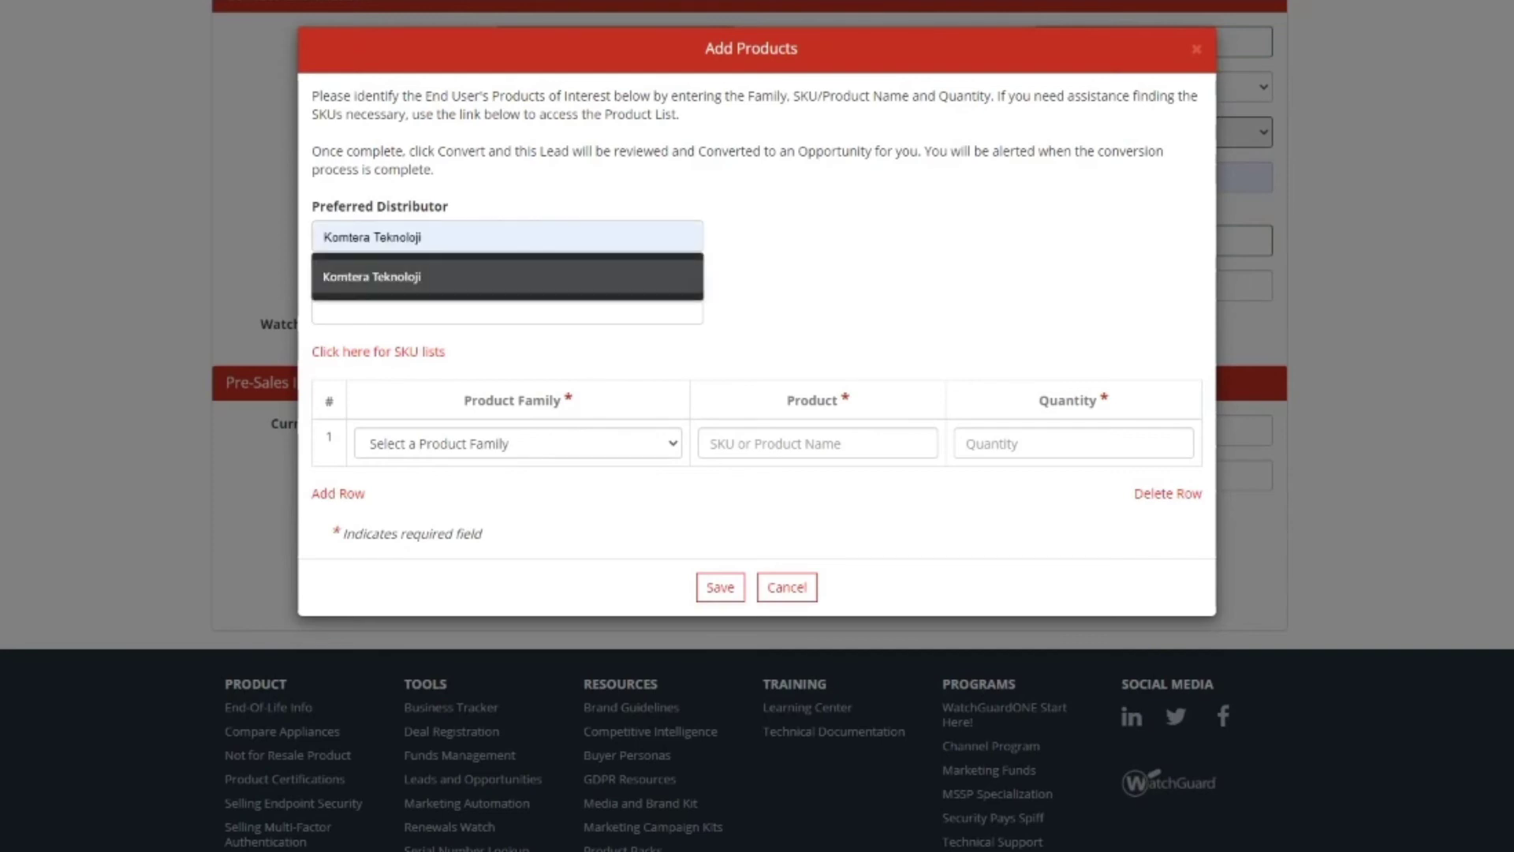
key(Return)
key(Tab)
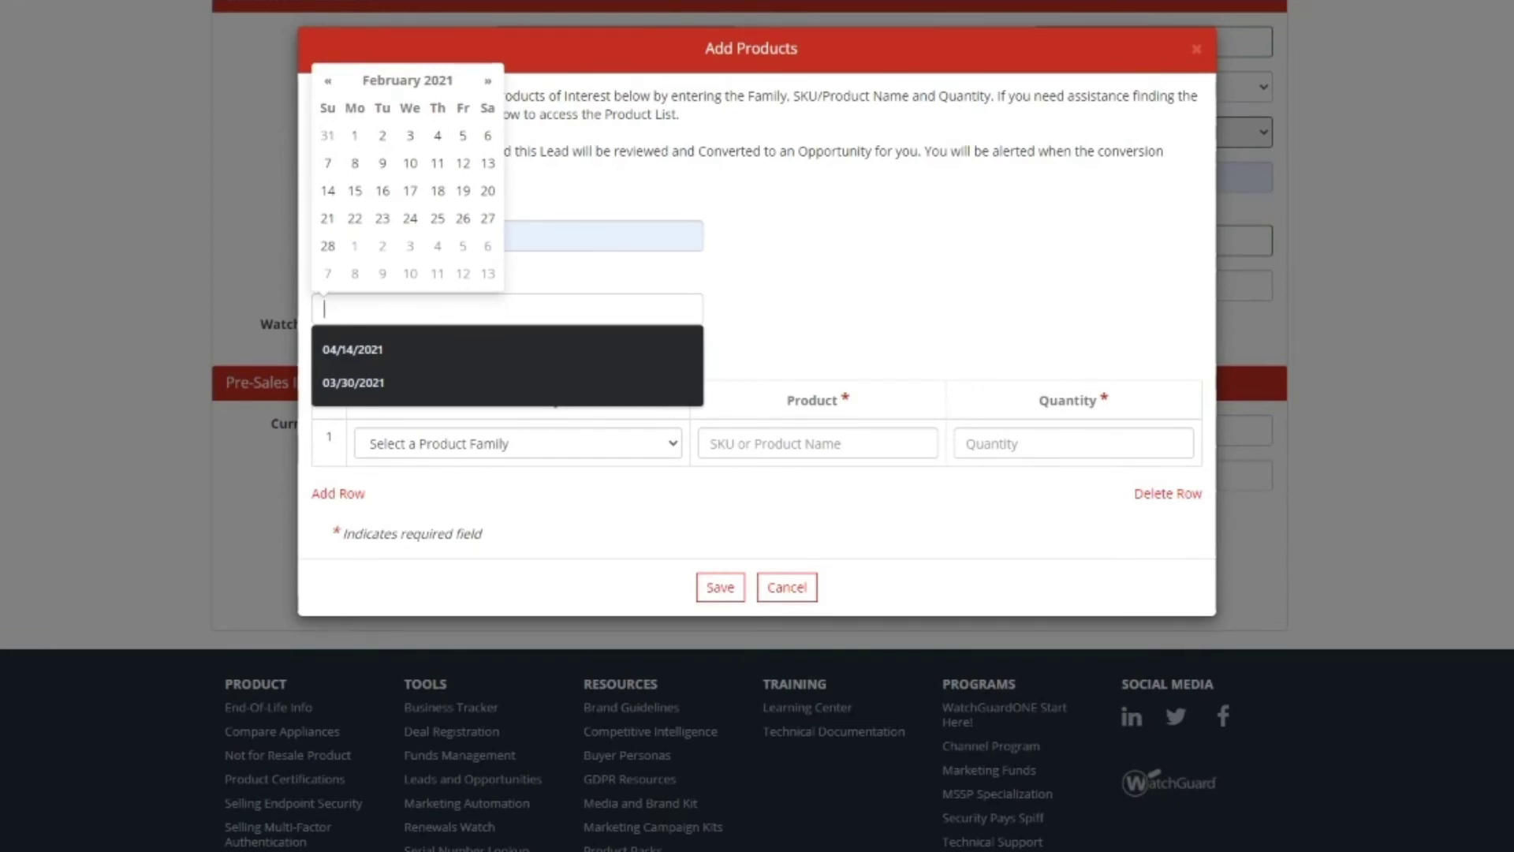
click(489, 80)
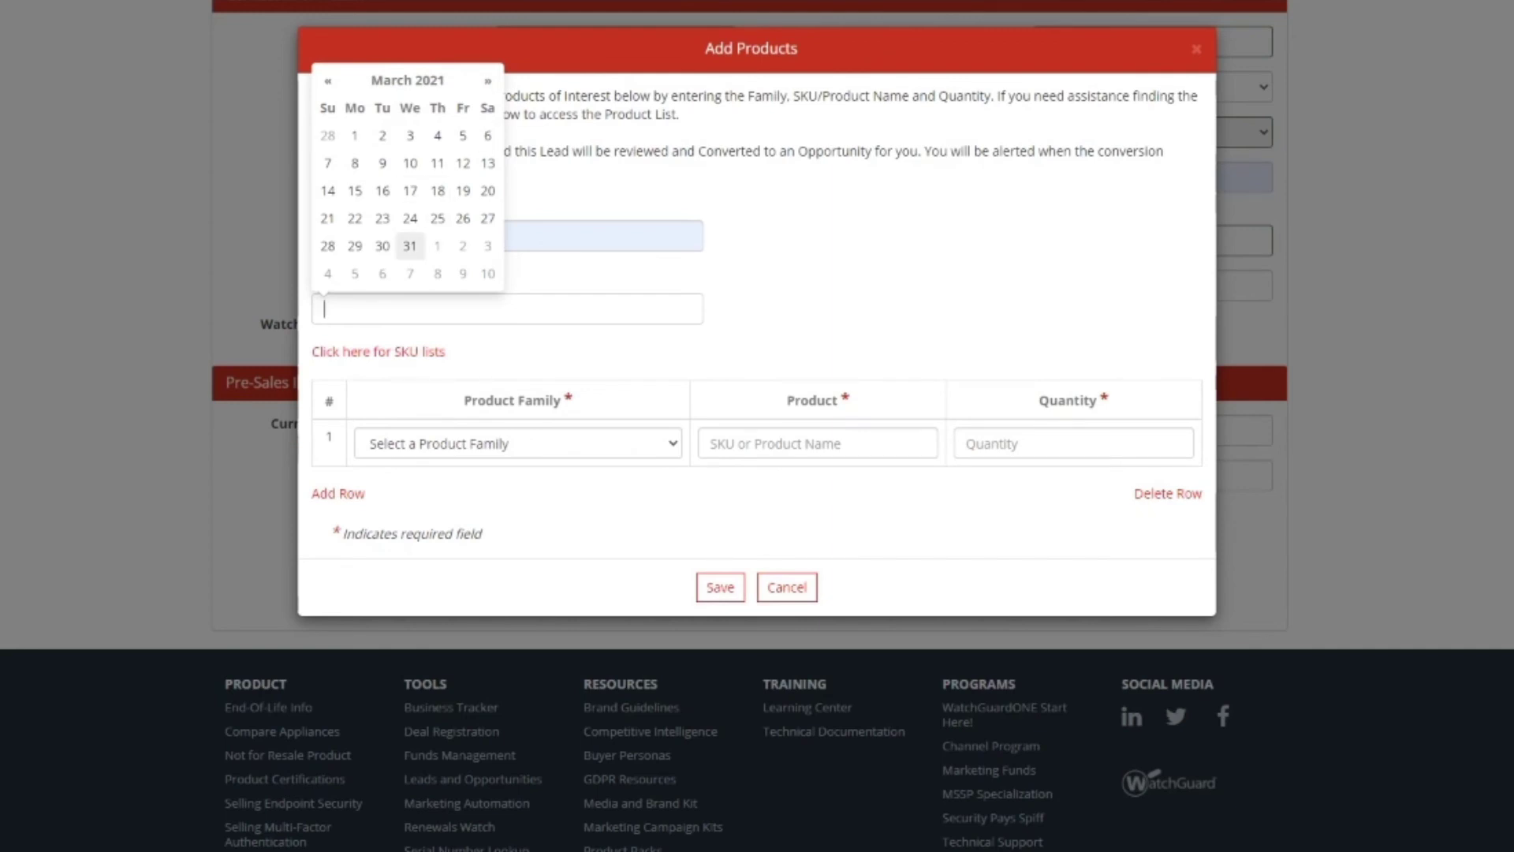
click(410, 245)
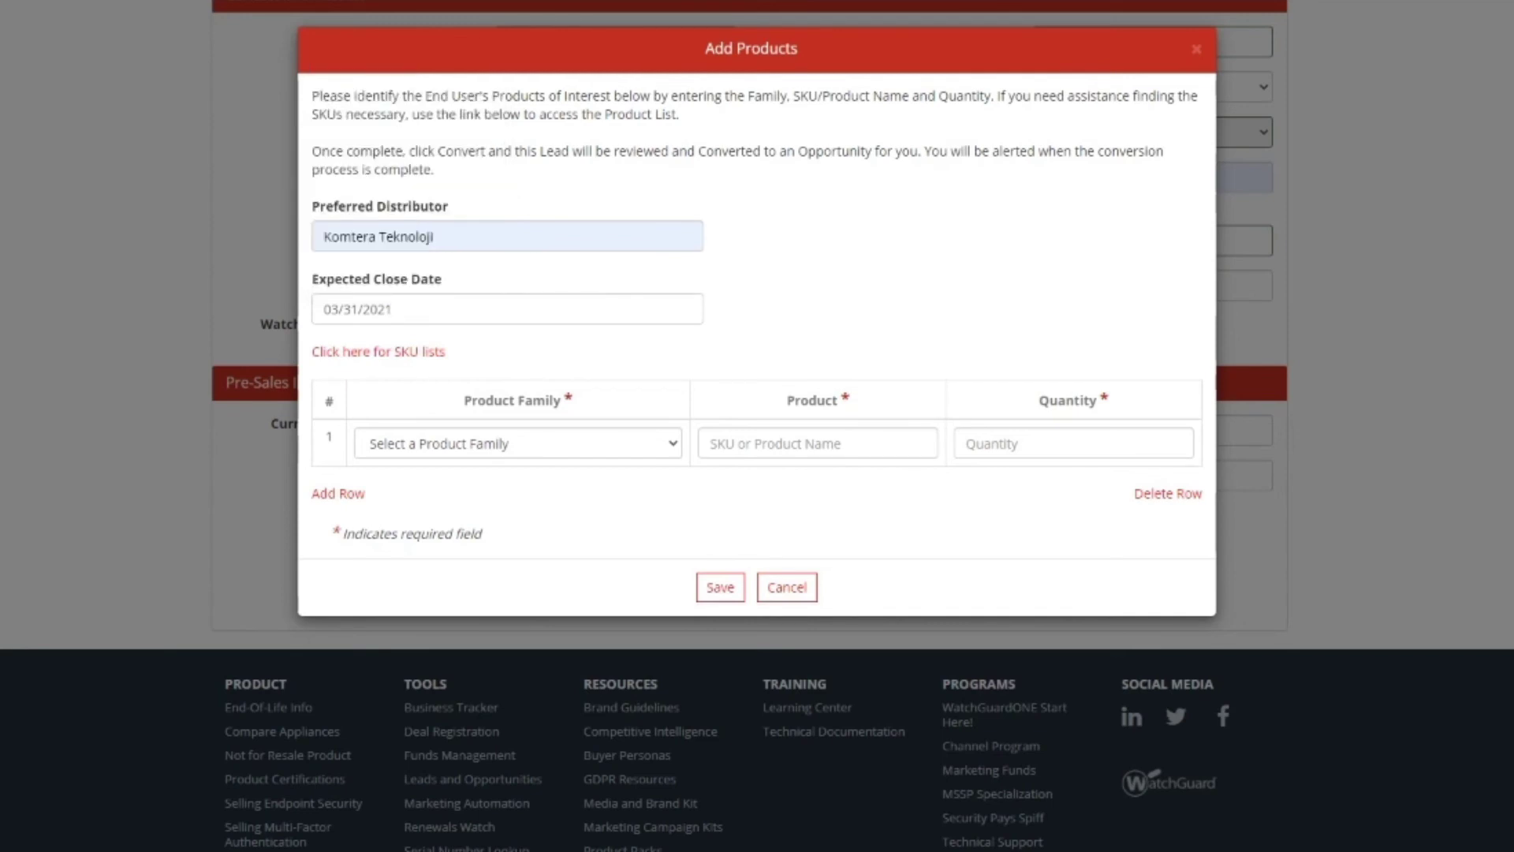
Step: Set the product family to Firebox Rack-Mount Appliance
click(517, 443)
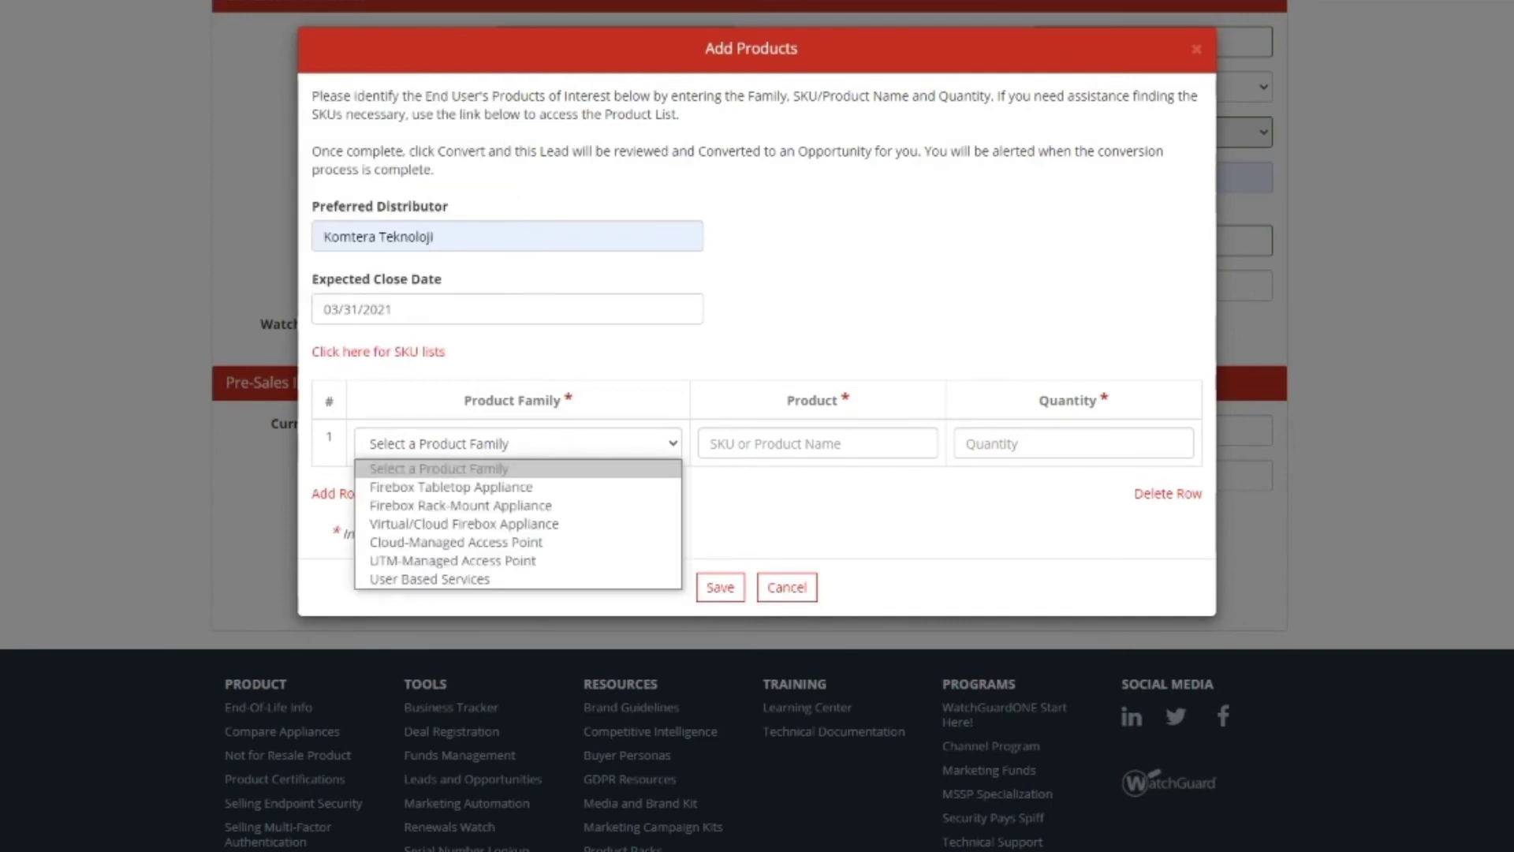
key(Down)
key(Down)
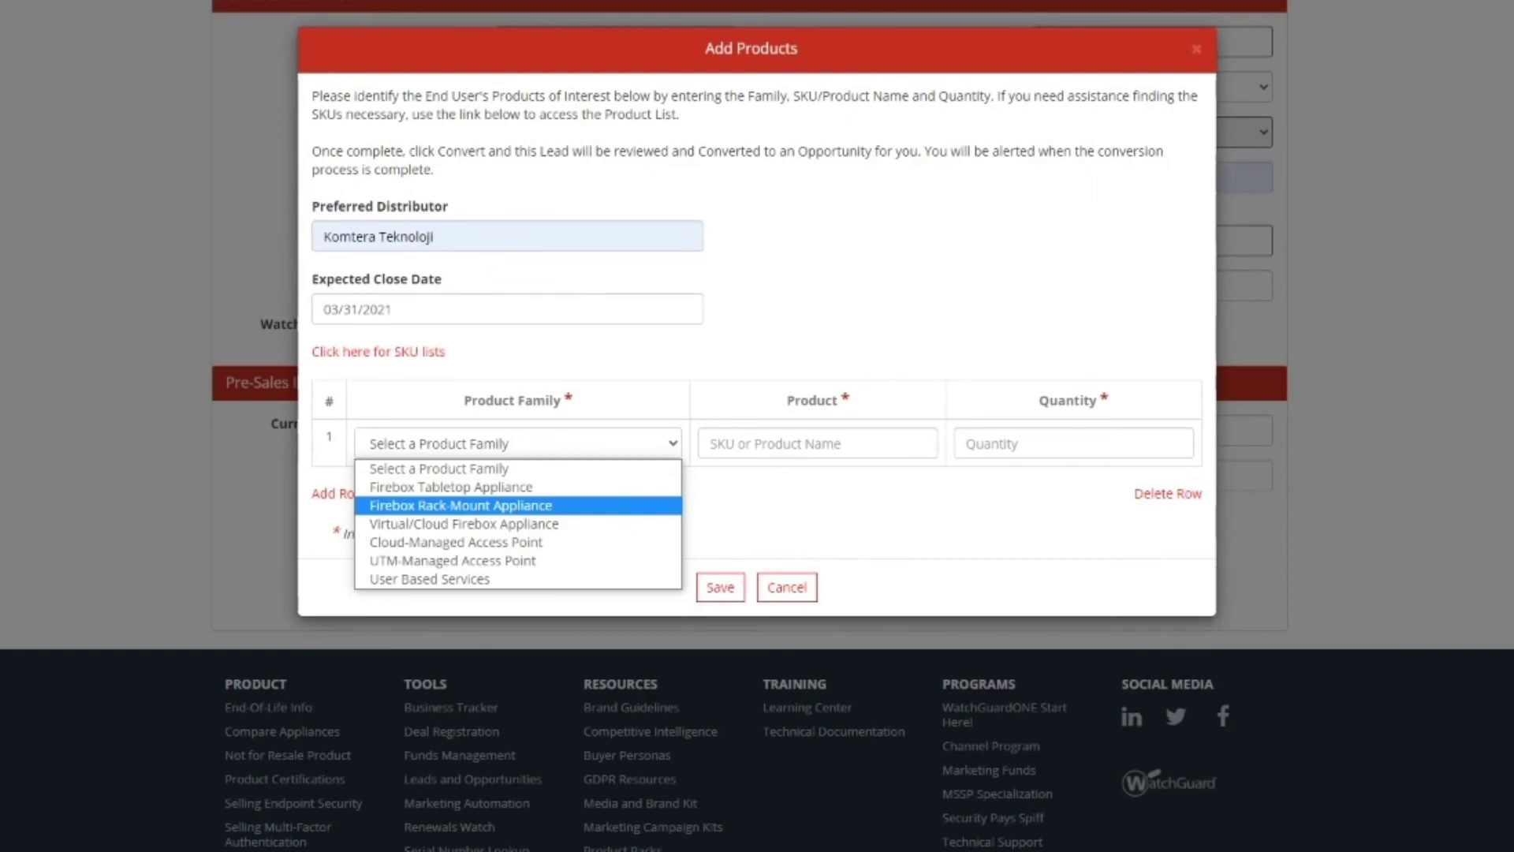
key(Down)
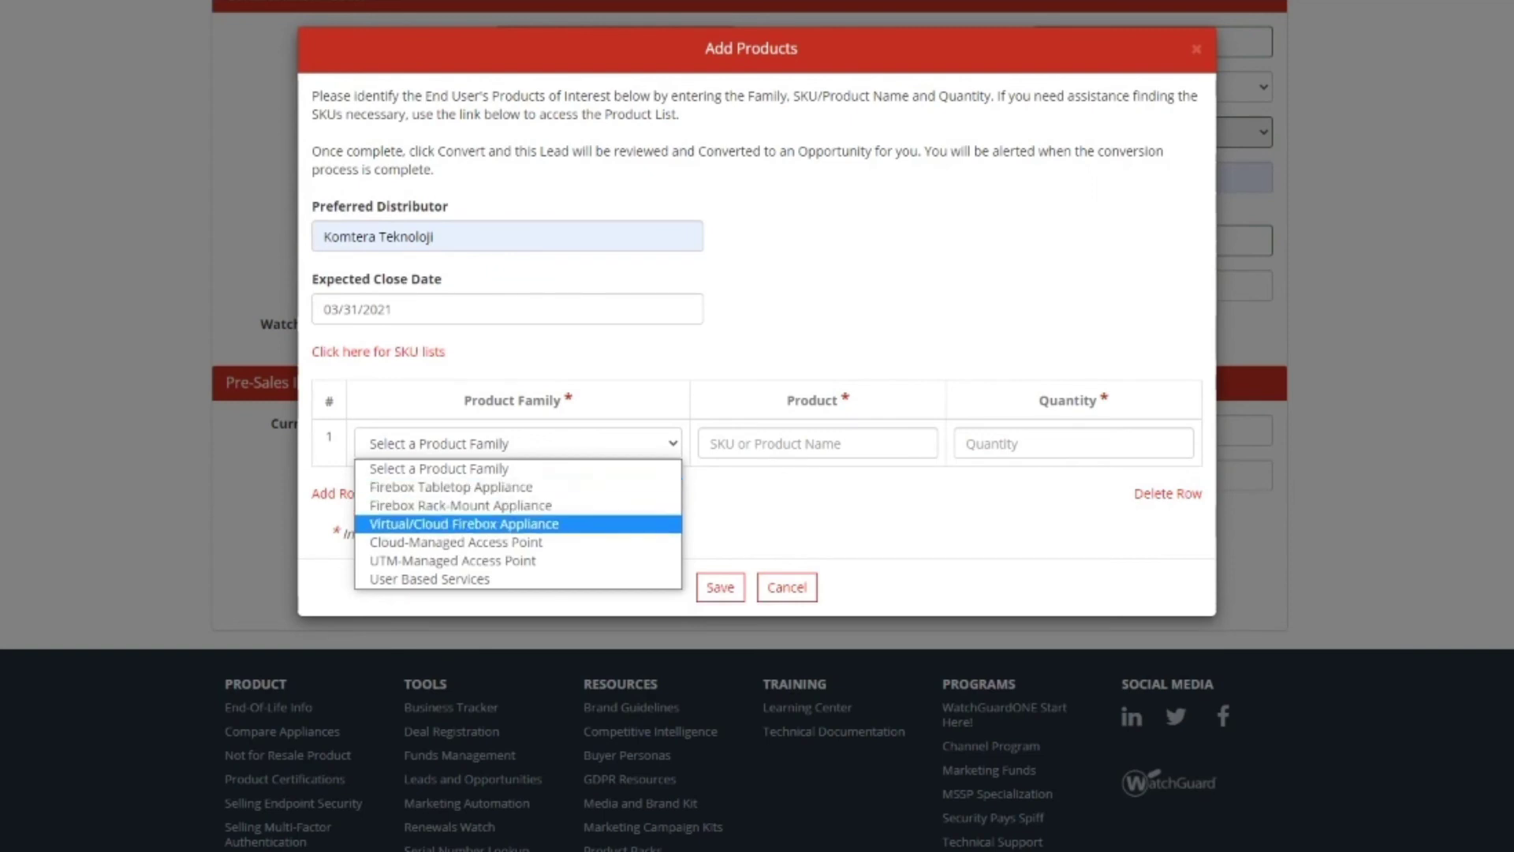
key(Up)
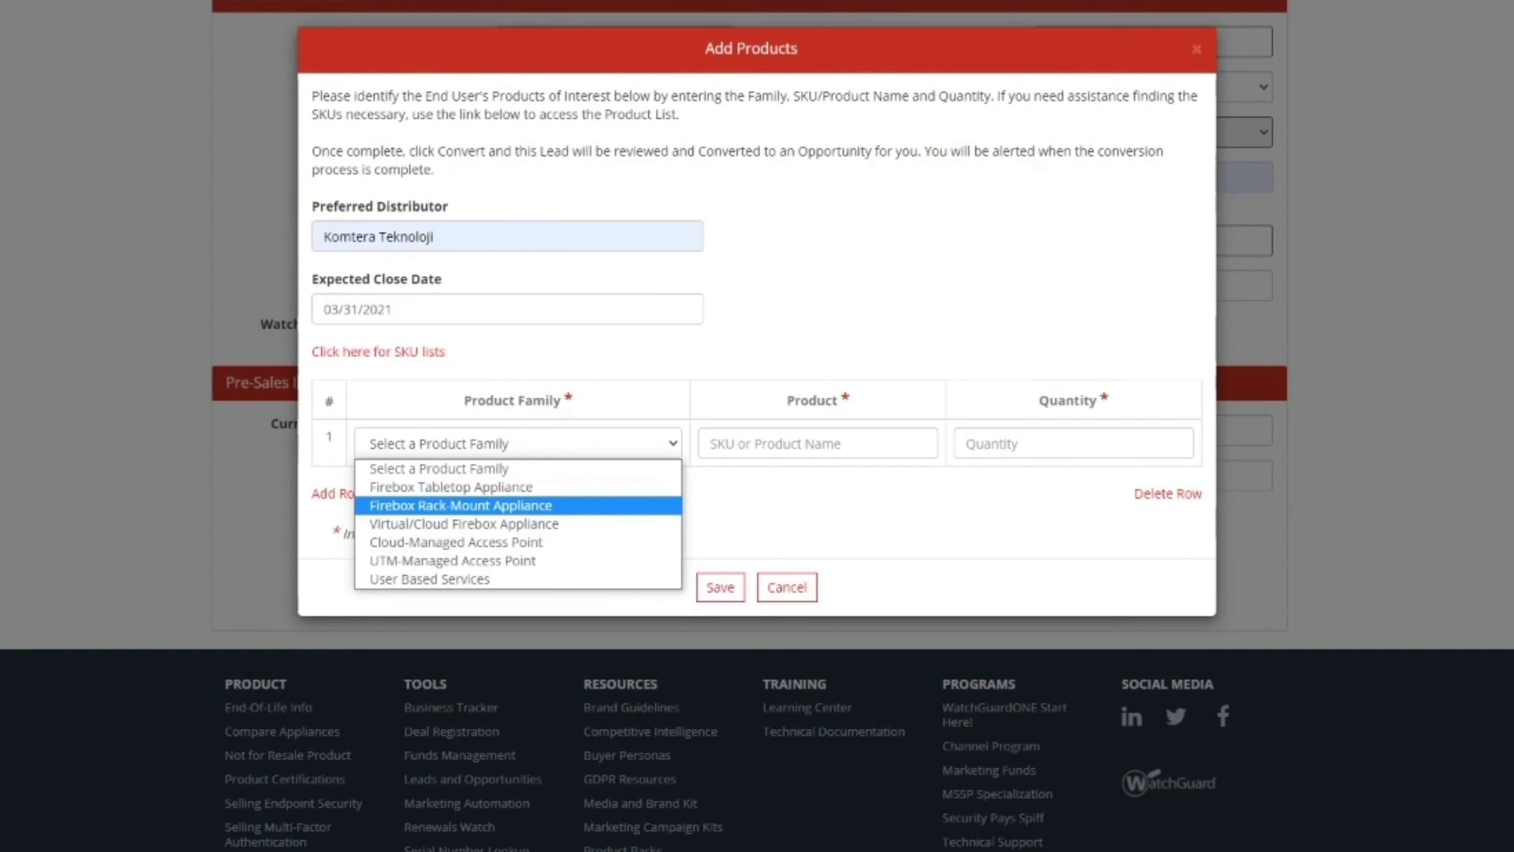
key(Return)
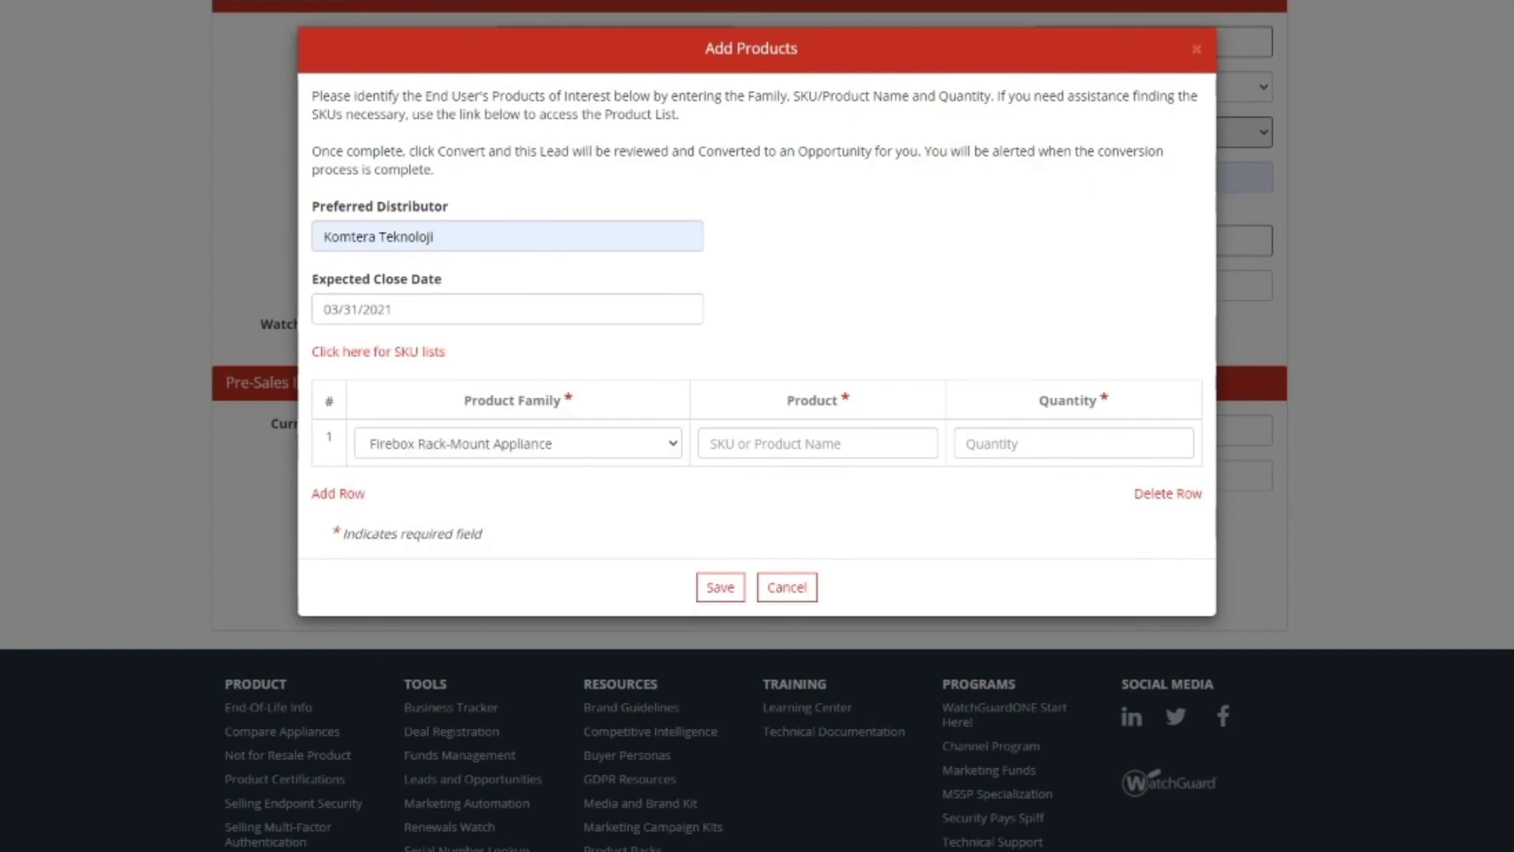
Step: Enter M270 as the product and set the quantity to 1
click(818, 444)
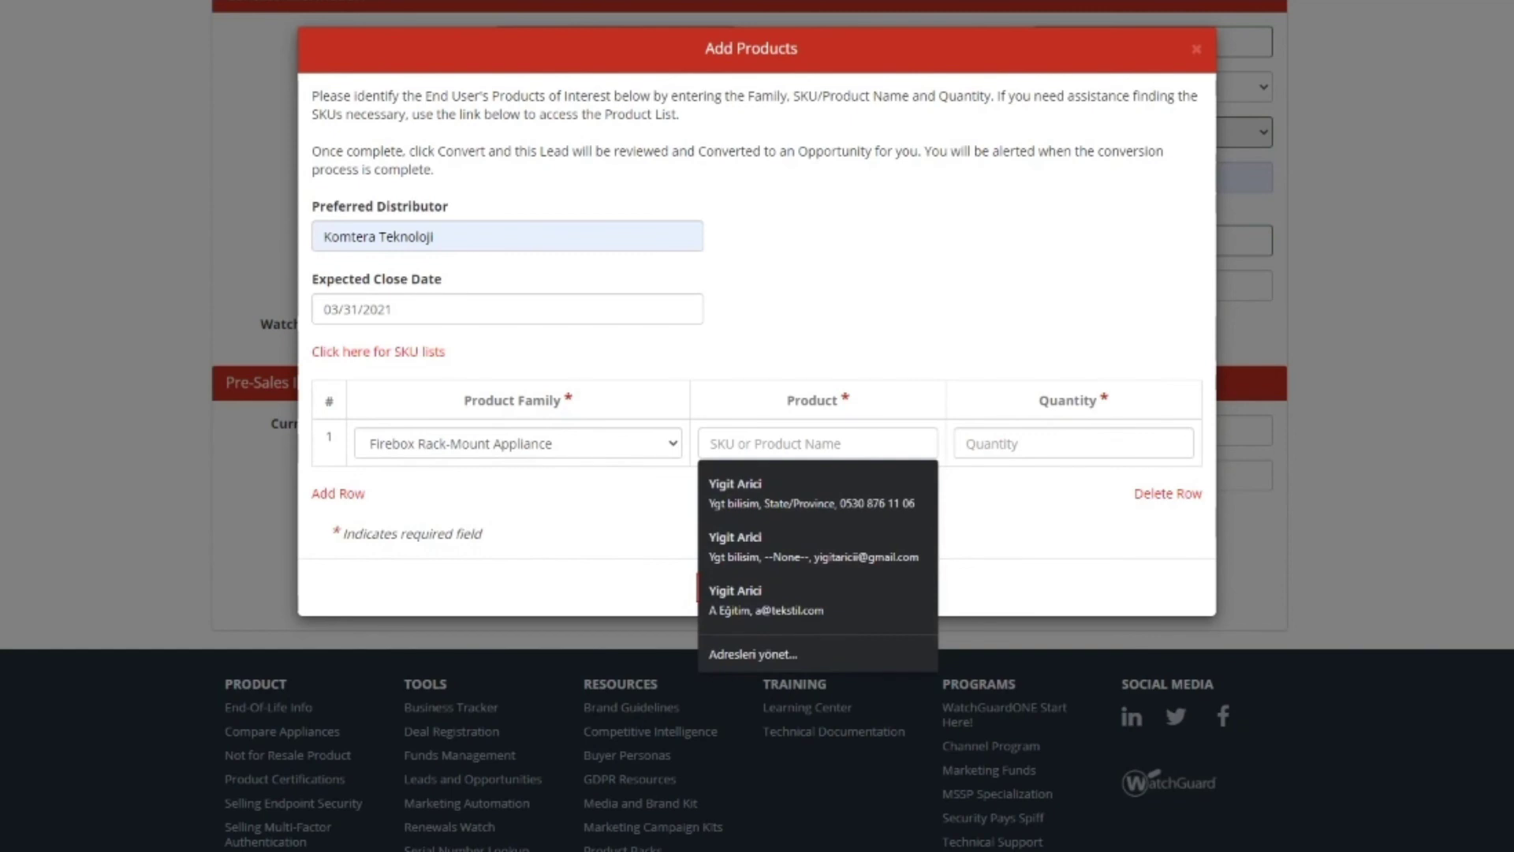
text(M270)
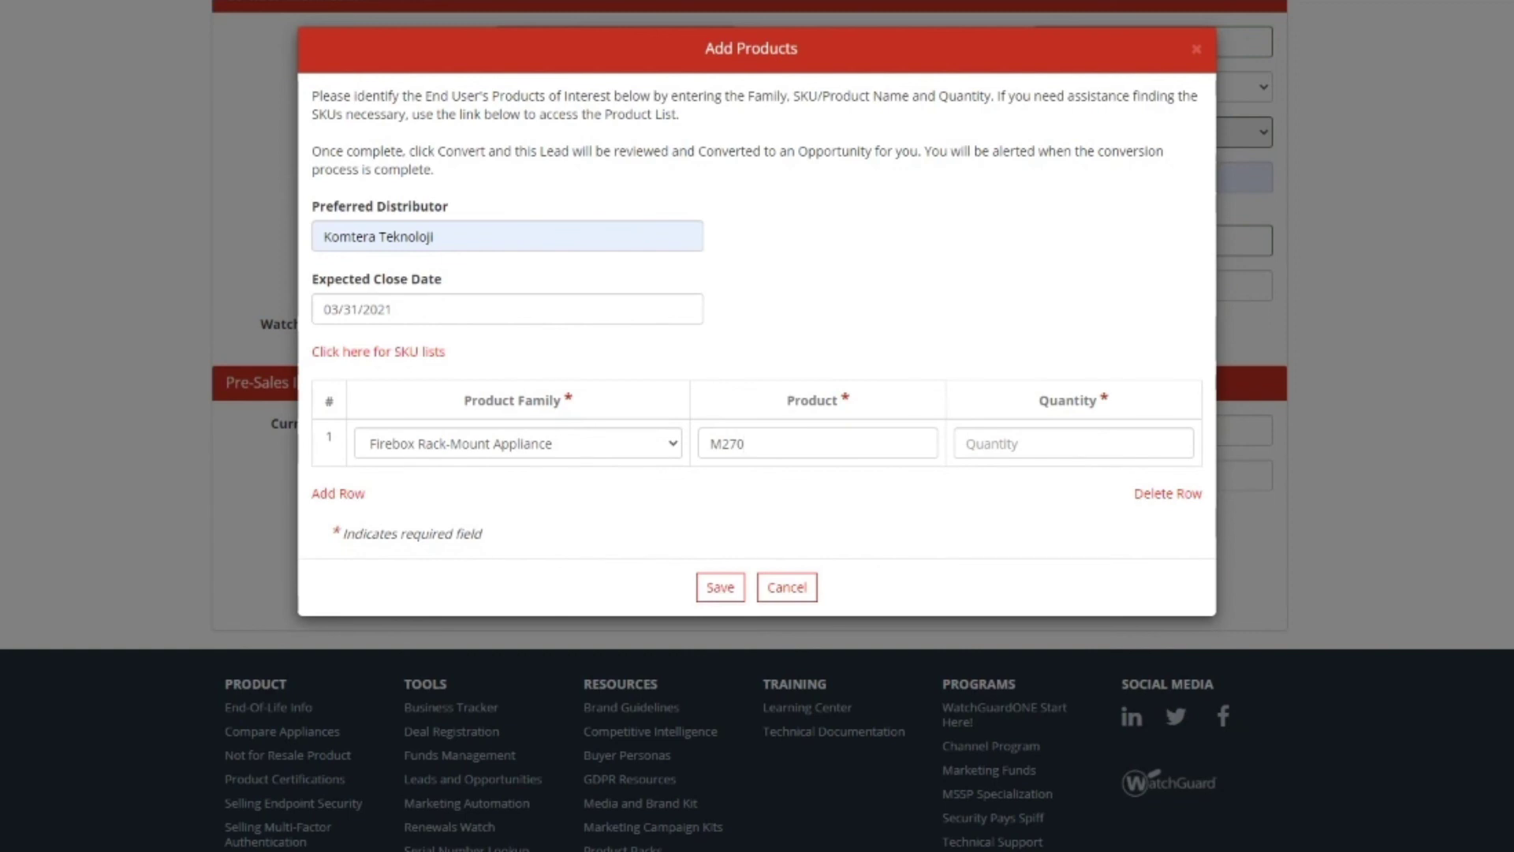
click(1073, 443)
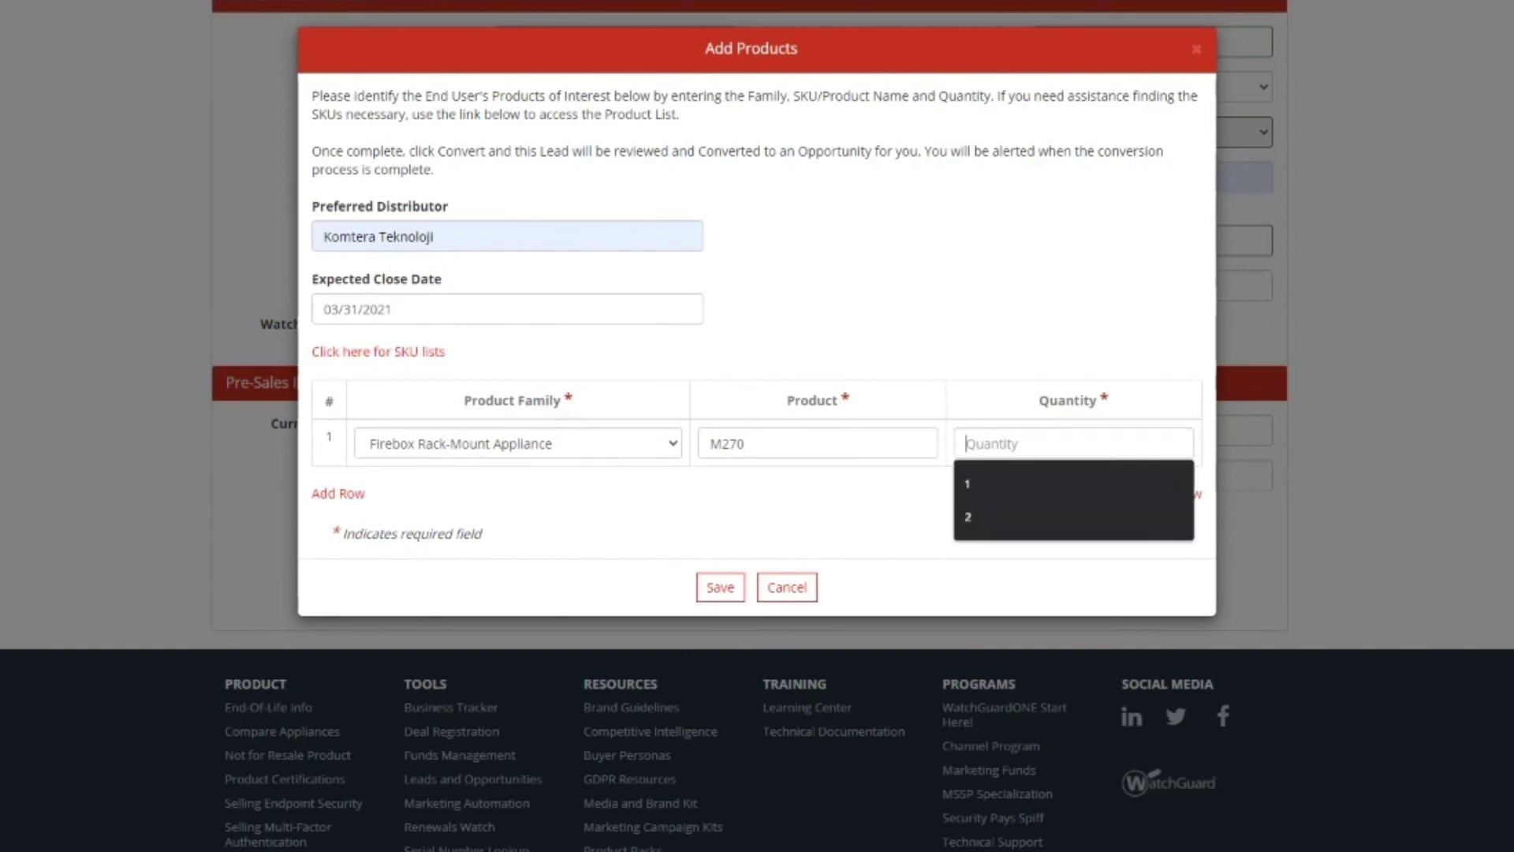
key(Down)
key(Return)
Step: Complete the product name as 'M270 Basic Security Suite'
click(745, 443)
text(bASIC)
key(BackSpace)
key(BackSpace)
key(BackSpace)
key(BackSpace)
key(BackSpace)
text(BAS)
key(BackSpace)
key(BackSpace)
key(BackSpace)
text(Basic Securi)
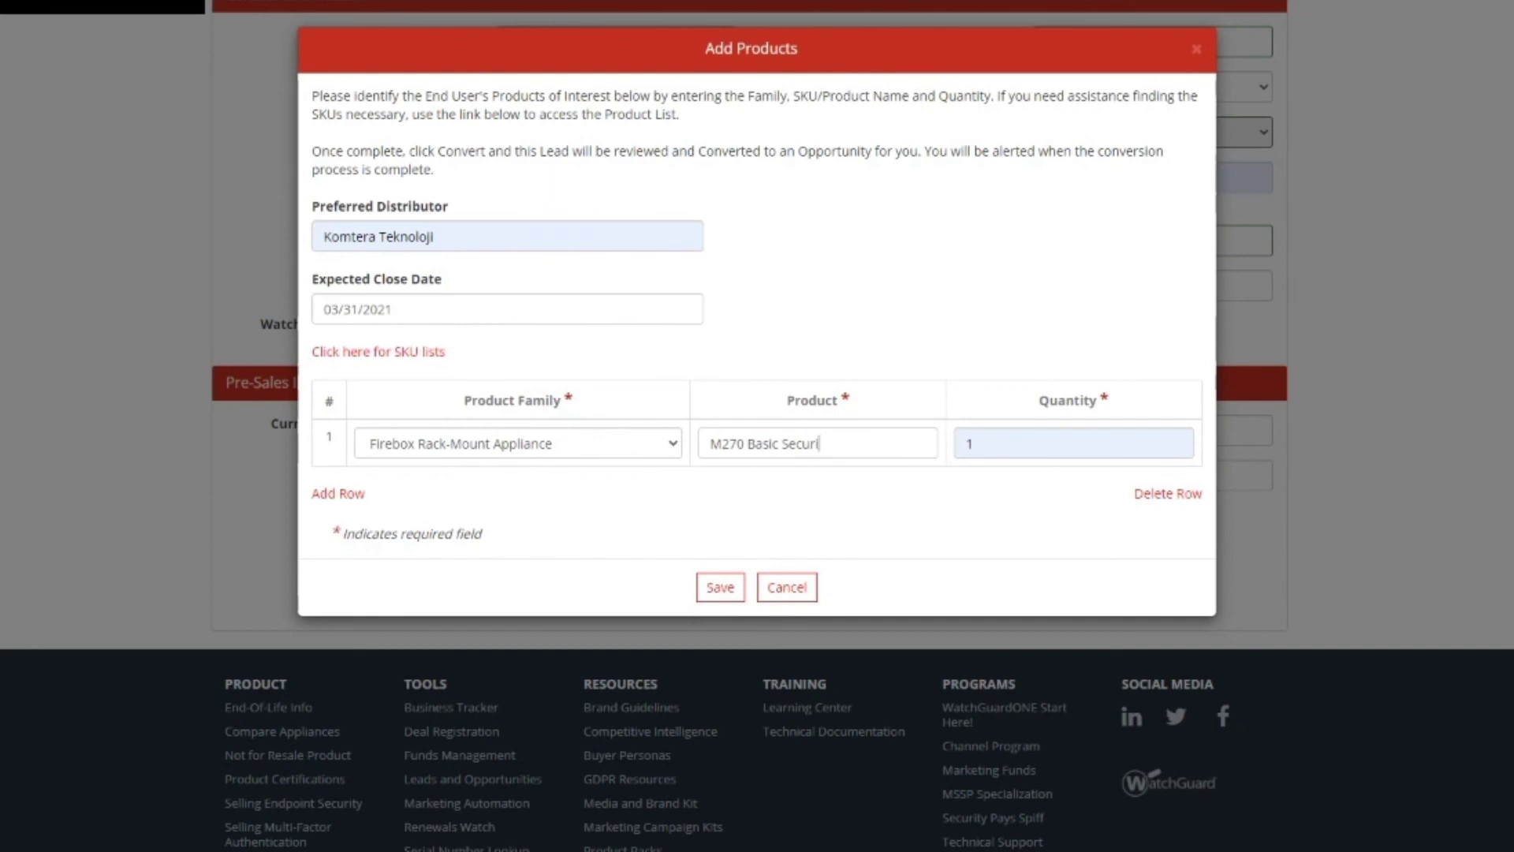
text(ty Suite)
key(BackSpace)
key(BackSpace)
key(BackSpace)
key(BackSpace)
key(BackSpace)
key(BackSpace)
text(Suite)
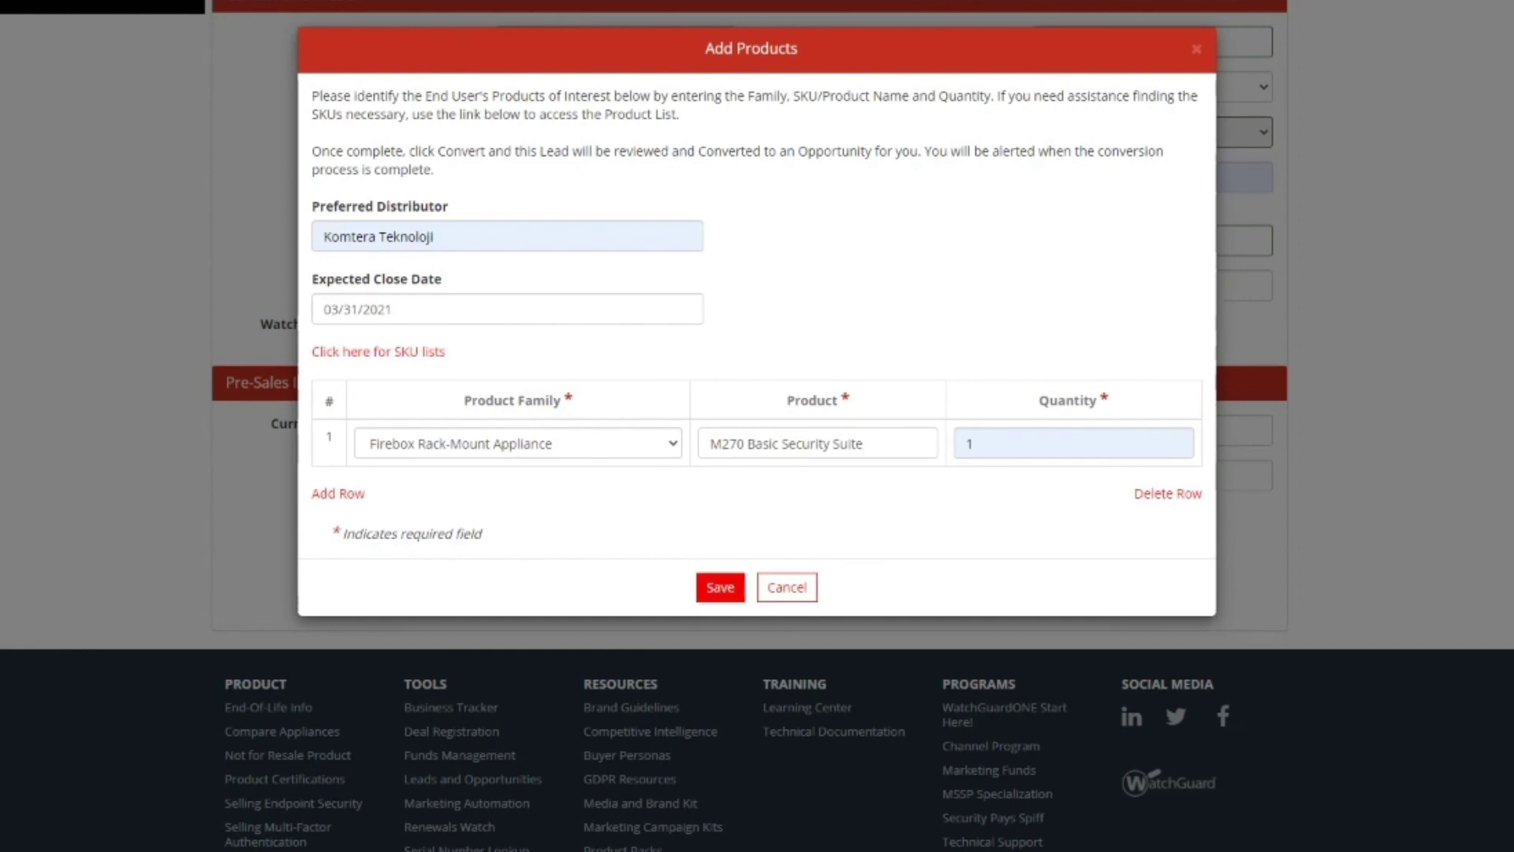
Step: Save the M270 Basic Security Suite product entry to the lead
click(720, 587)
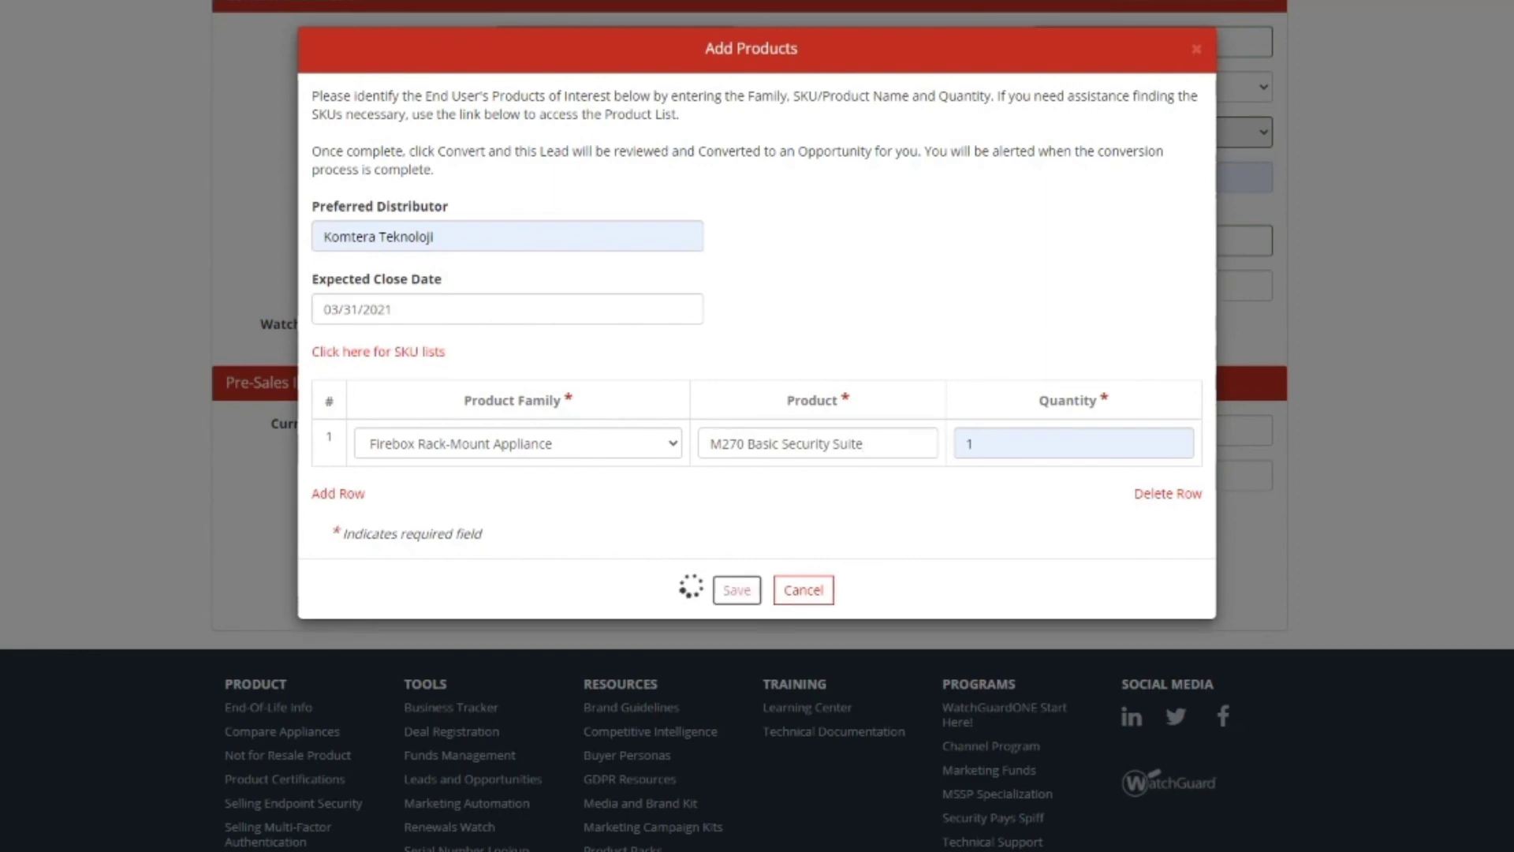